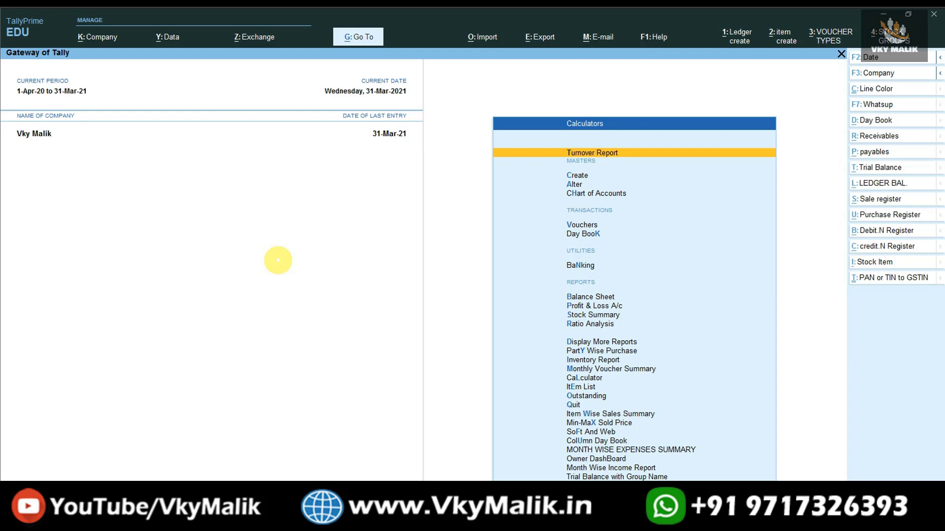
# Open the Balance Sheet report and expand it to the detailed view with the ledgers and sub-groups under each group.
pyautogui.press('Down')
pyautogui.press('Down')
pyautogui.press('Down')
pyautogui.press('Down')
pyautogui.press('Down')
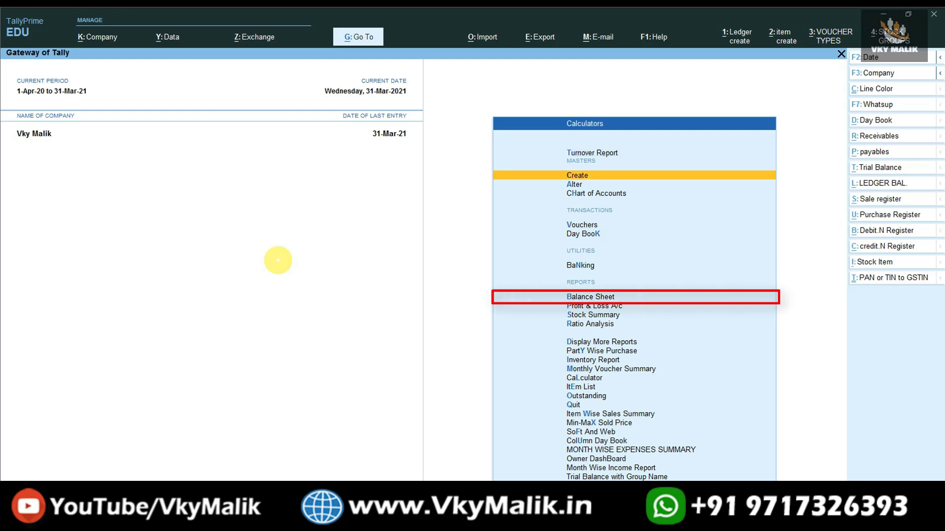
pyautogui.press('Down')
pyautogui.press('Down')
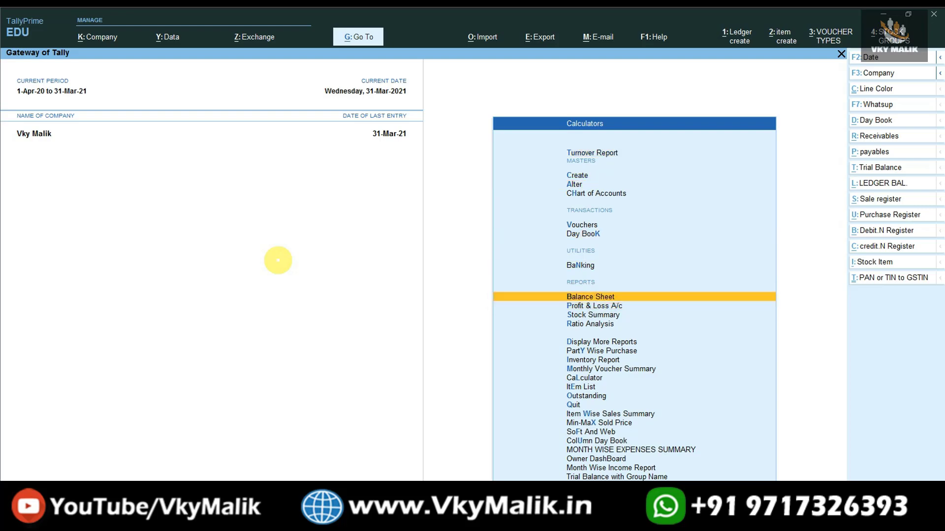
pyautogui.press('Return')
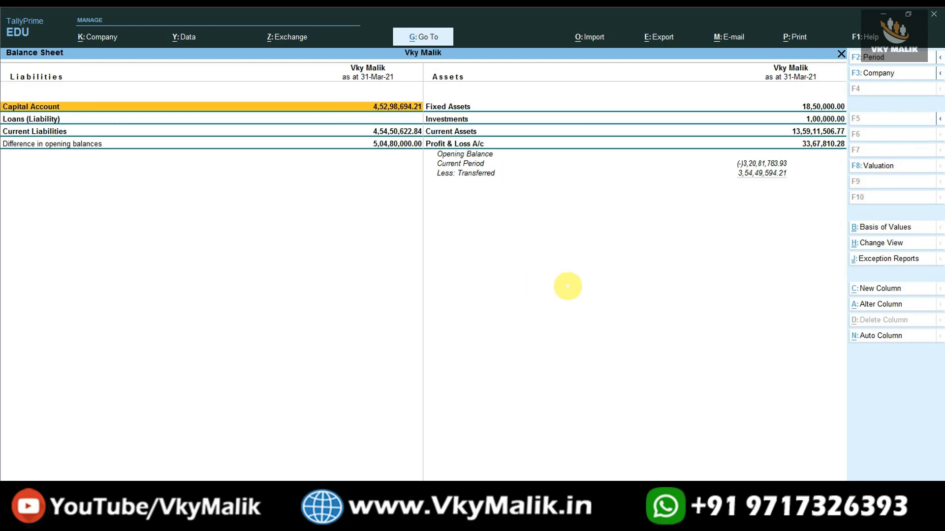
pyautogui.hotkey('alt', 'F5')
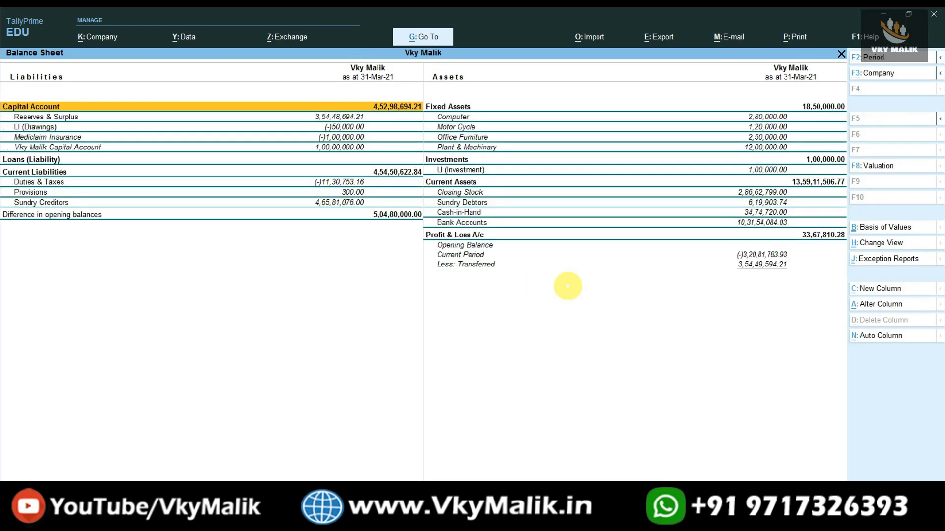
# Examine the Assets side of the Balance Sheet line by line, from Fixed Assets down to Bank Accounts.
pyautogui.press('Right')
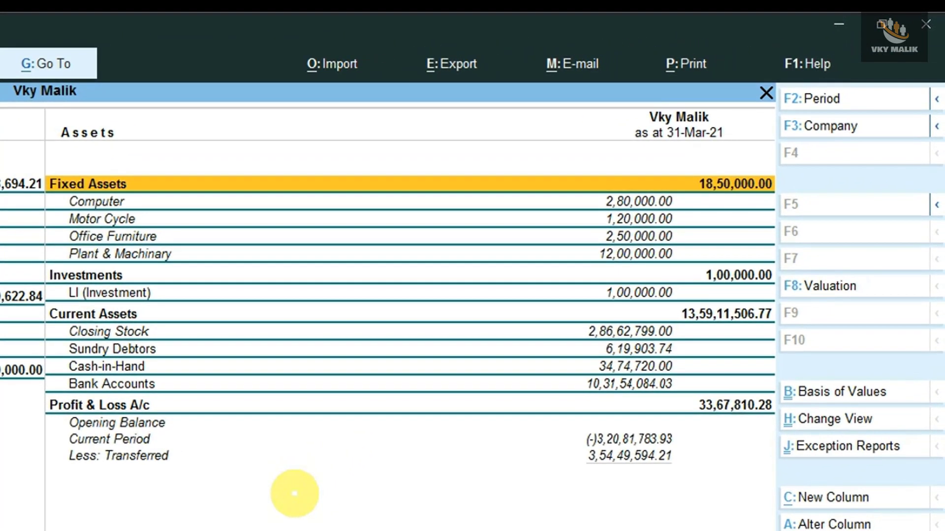
pyautogui.press('Down')
pyautogui.press('Down')
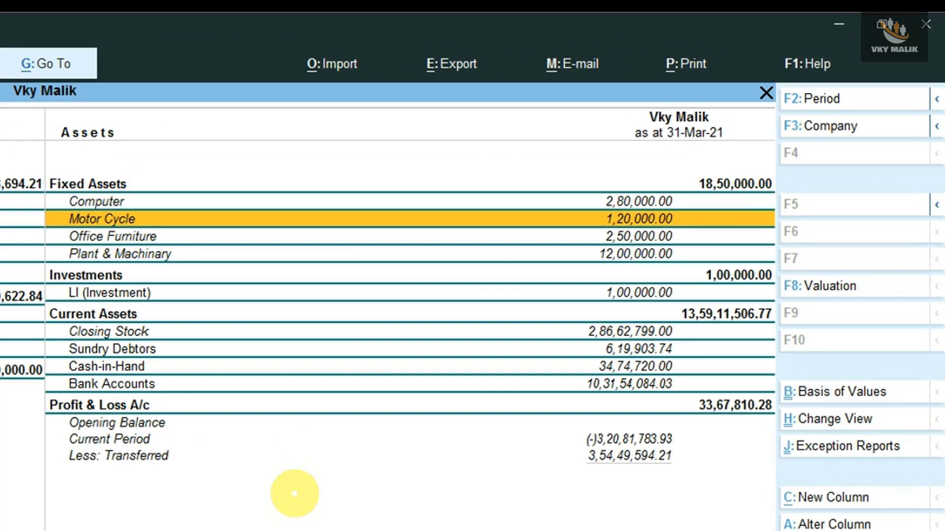
pyautogui.press('Down')
pyautogui.press('Down')
pyautogui.press('Down')
pyautogui.press('Down')
pyautogui.press('Down')
pyautogui.press('Down')
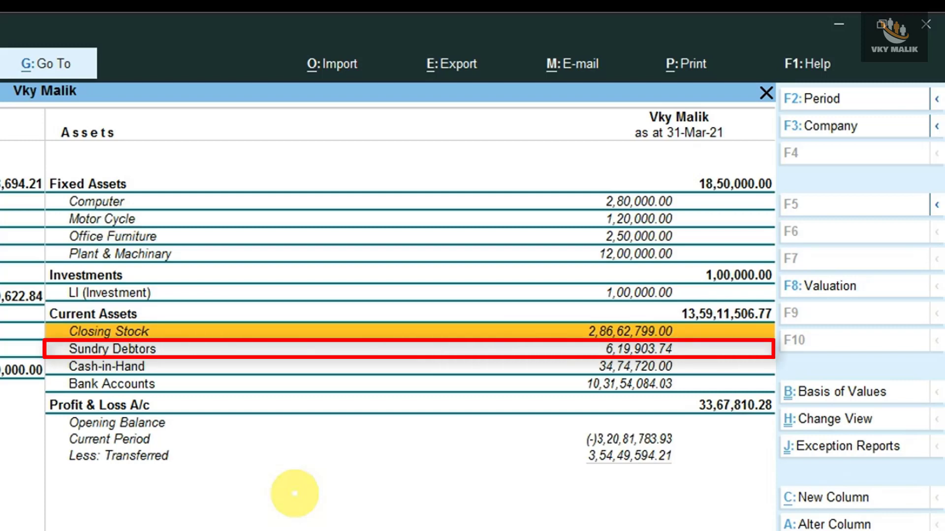
pyautogui.press('Down')
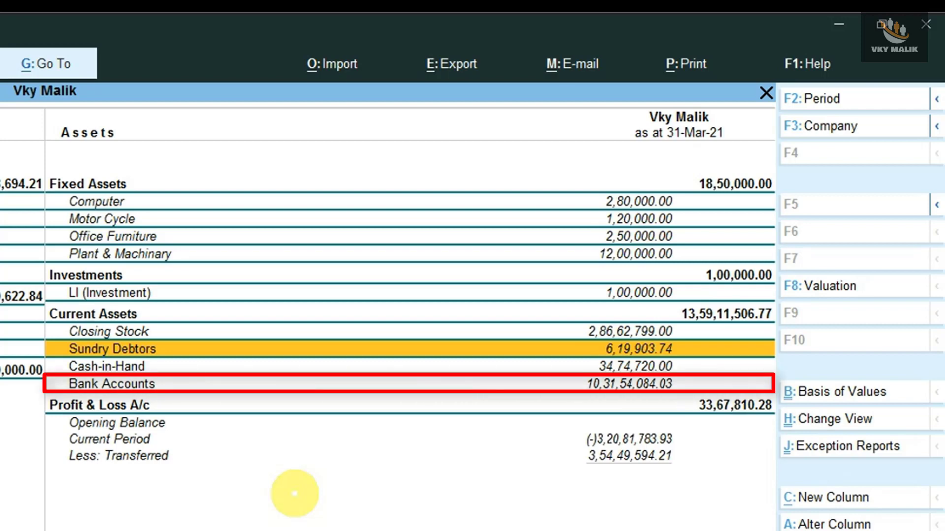
pyautogui.press('Down')
pyautogui.press('Down')
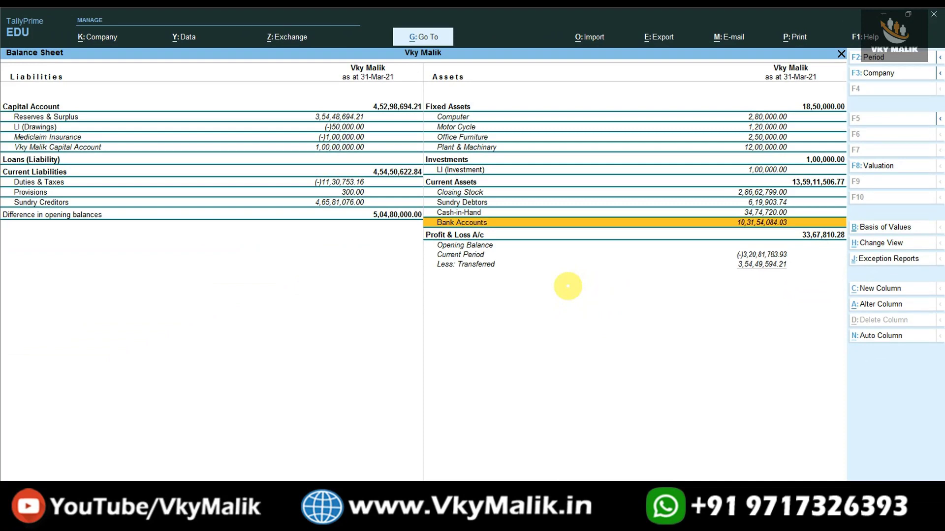
# Examine the Current Liabilities and Capital Account entries on the Liabilities side, and leave the Balance Sheet.
pyautogui.press('Left')
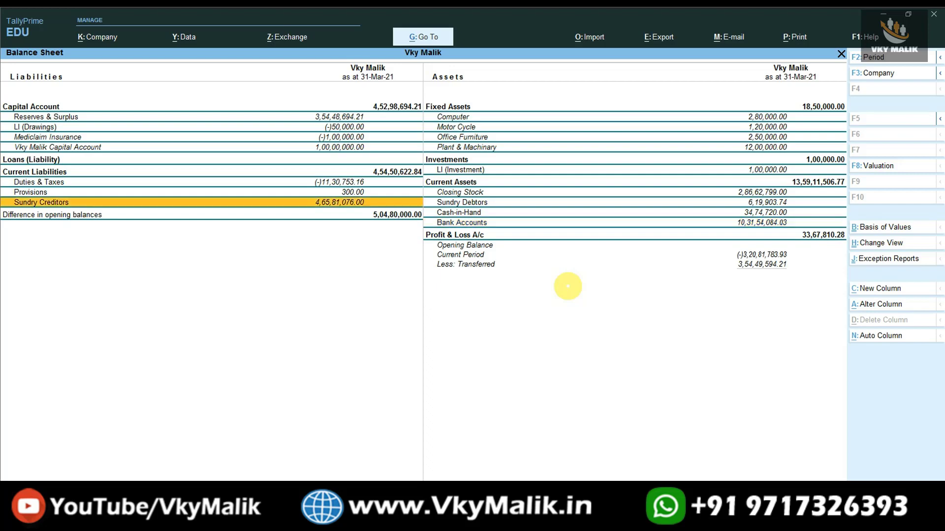
pyautogui.press('Up')
pyautogui.press('Up')
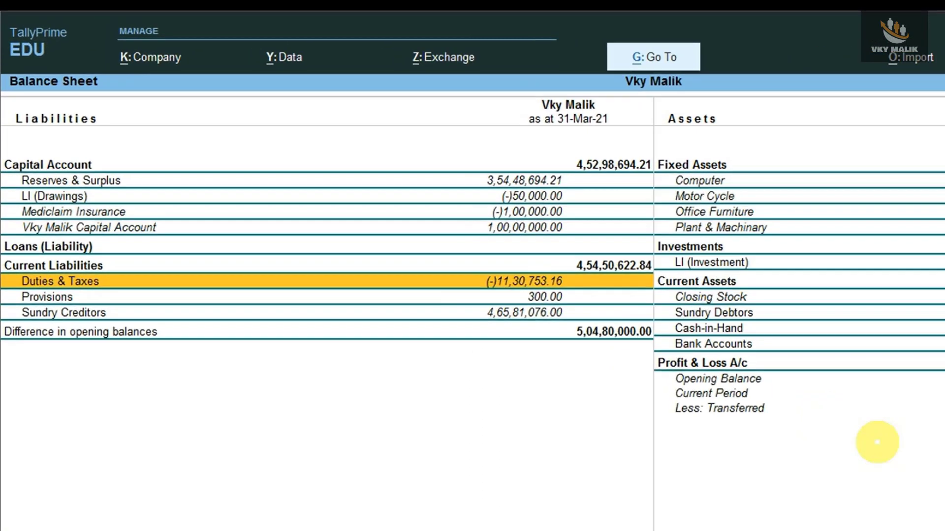
pyautogui.press('Down')
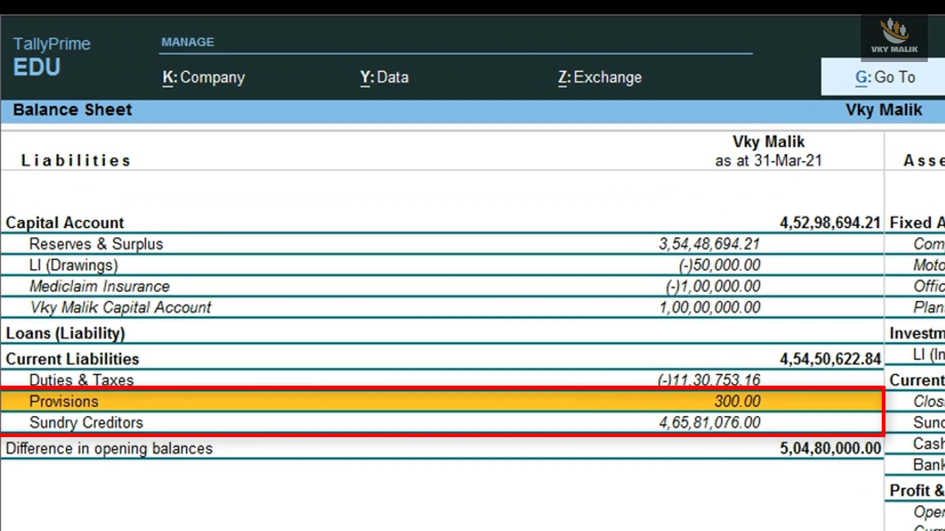
pyautogui.press('Down')
pyautogui.press('Up')
pyautogui.press('Up')
pyautogui.press('Up')
pyautogui.press('Up')
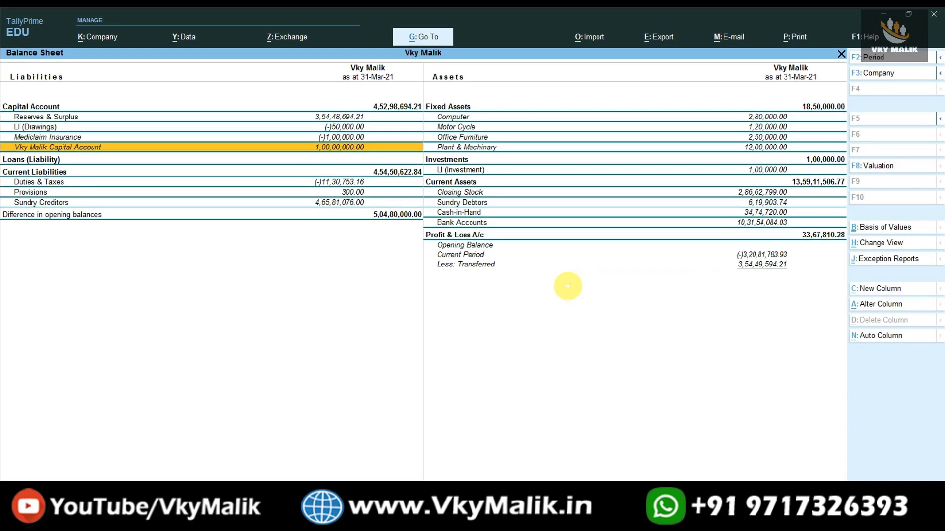
pyautogui.press('Escape')
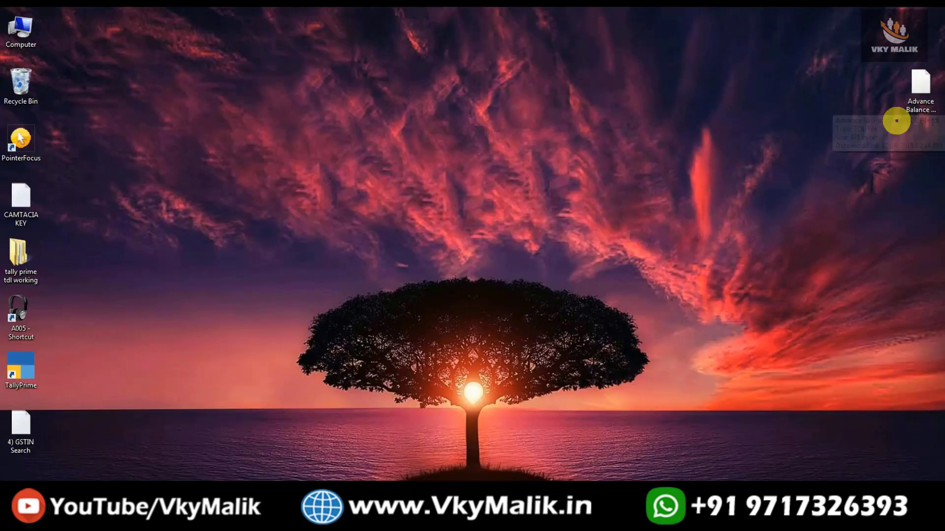
# On the Windows desktop, copy the full path of Advance Balance Sheet TDL File.tdl from its security properties.
pyautogui.click(914, 88)
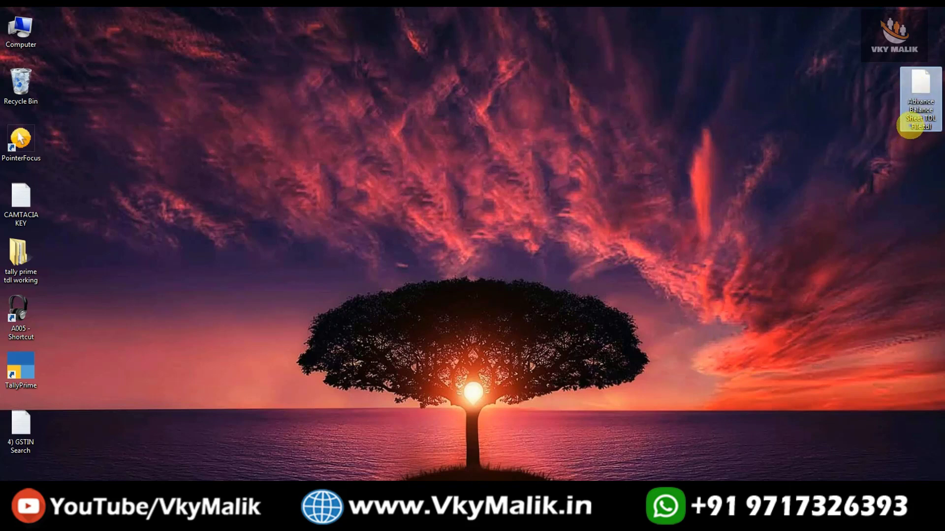
pyautogui.rightClick(921, 83)
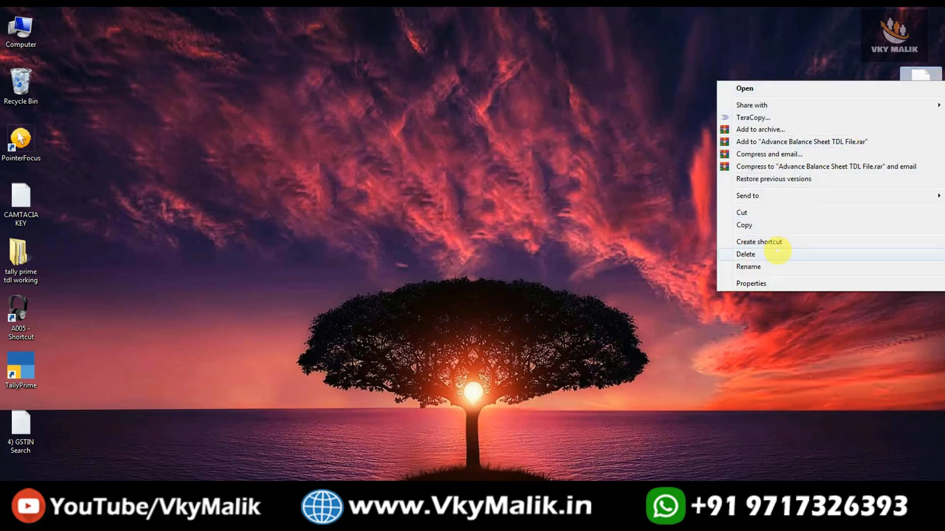
pyautogui.click(751, 283)
pyautogui.click(785, 107)
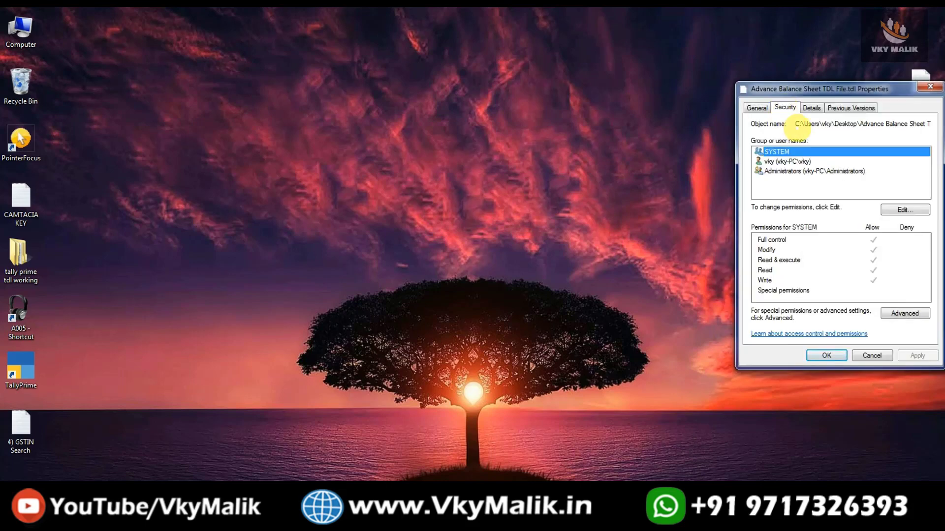
pyautogui.moveTo(797, 126); pyautogui.dragTo(878, 130)
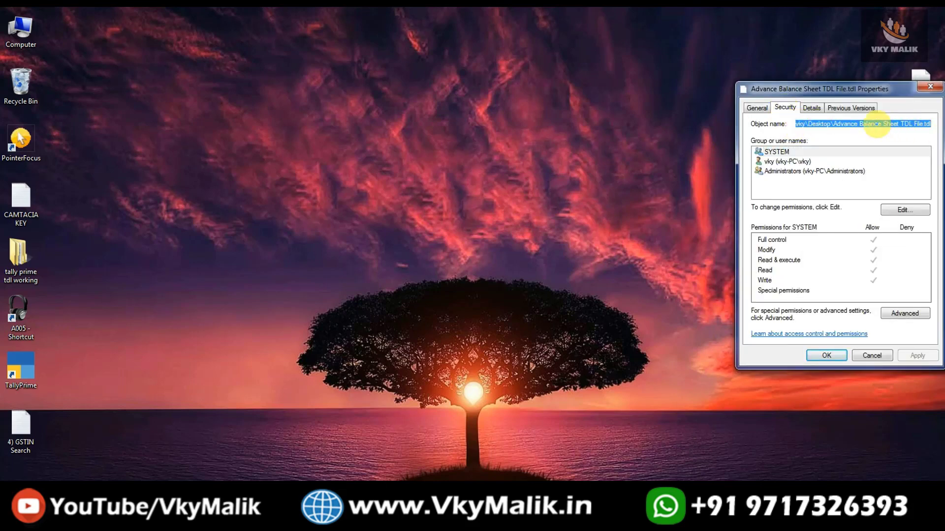
pyautogui.rightClick(877, 126)
pyautogui.click(836, 151)
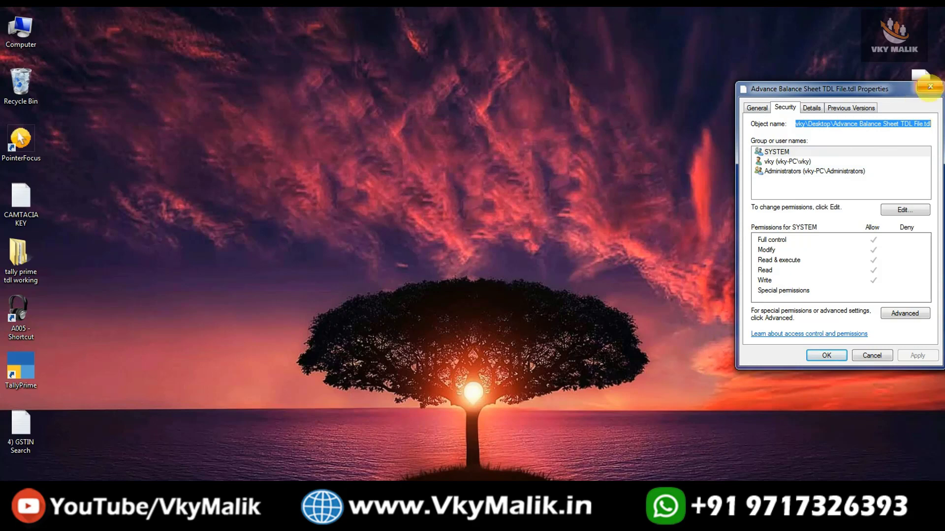
pyautogui.click(929, 87)
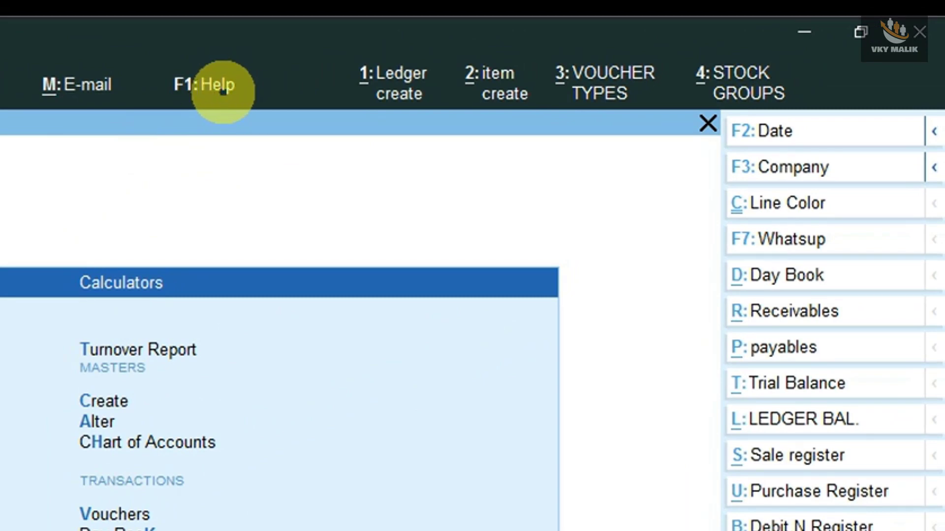
# Switch to TallyPrime and open the local TDL configuration from the TDLs & AddOns management screen.
pyautogui.click(214, 91)
pyautogui.press('Up')
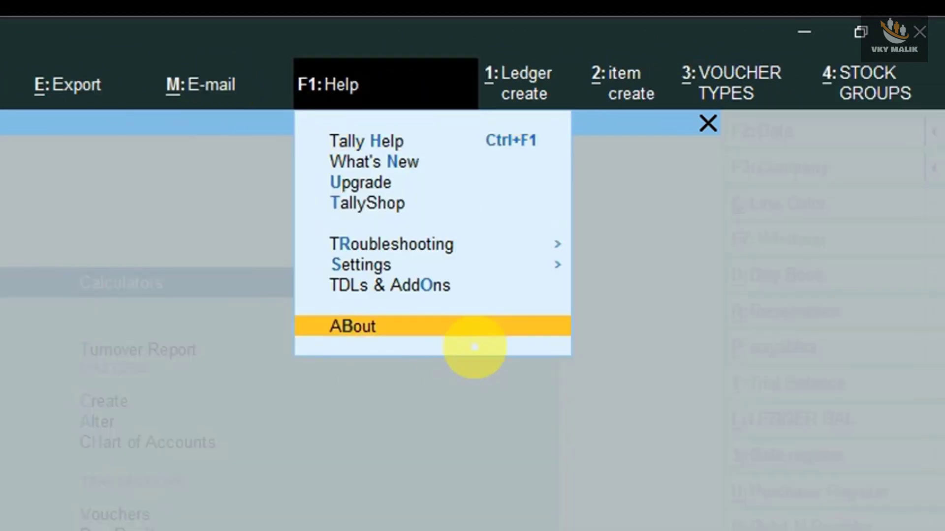
pyautogui.press('Up')
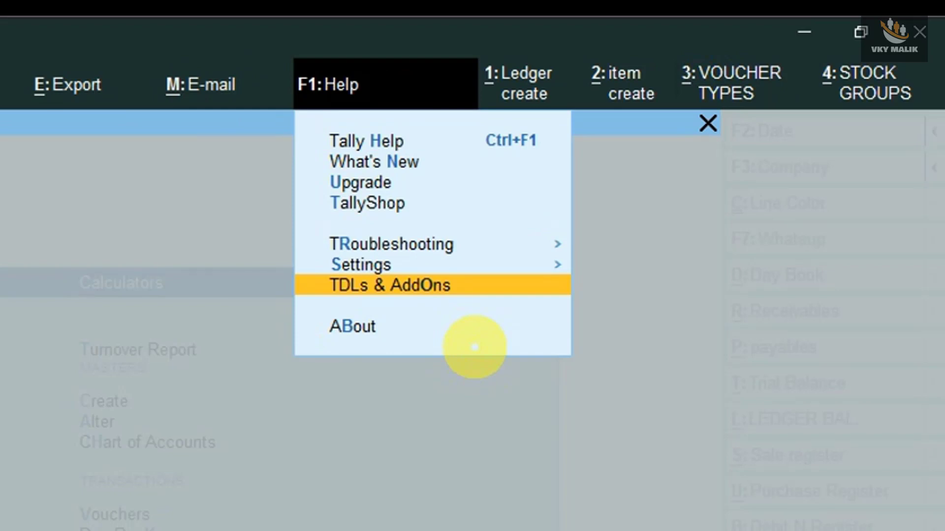
pyautogui.press('Return')
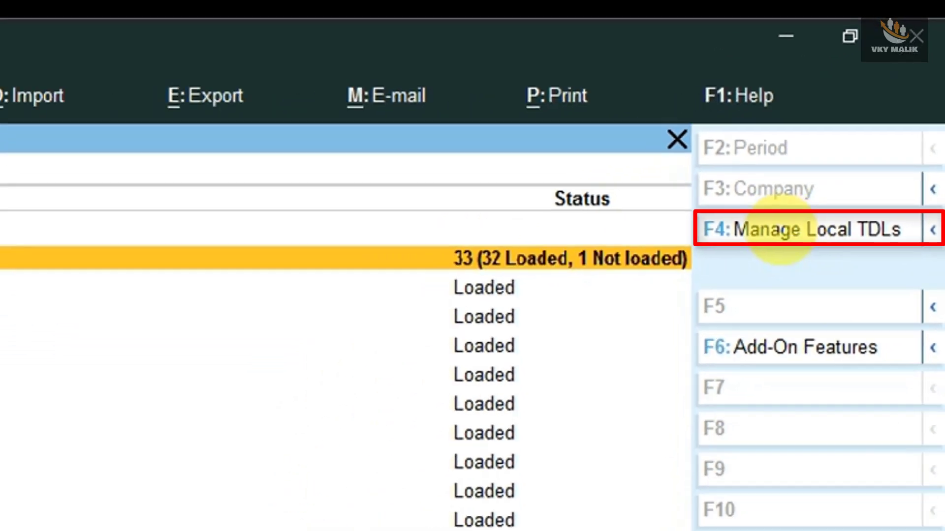
pyautogui.click(781, 231)
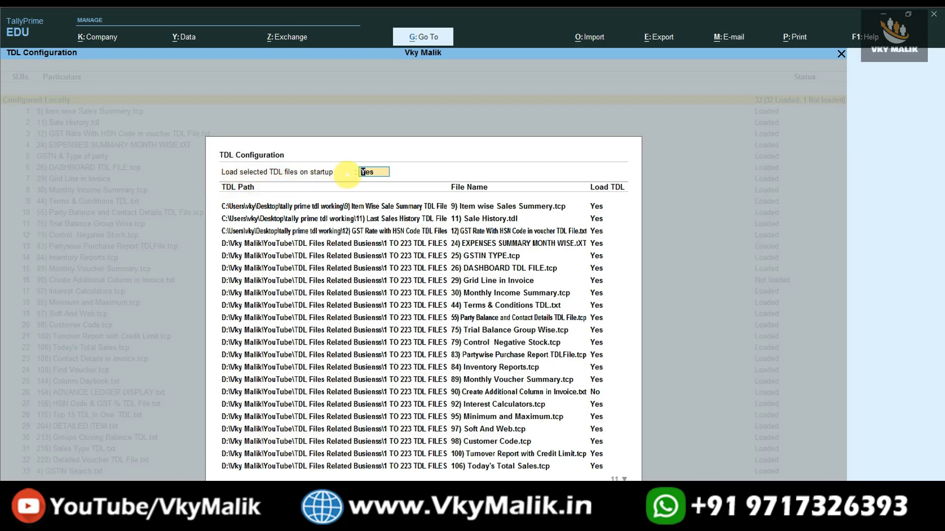
# Keep loading TDL files on startup and advance through all configured TDL entries to the empty line after 4) GSTIN Search.txt.
pyautogui.press('Return')
pyautogui.press('Return')
pyautogui.press('Return')
pyautogui.press('Return')
pyautogui.press('Return')
pyautogui.press('Return')
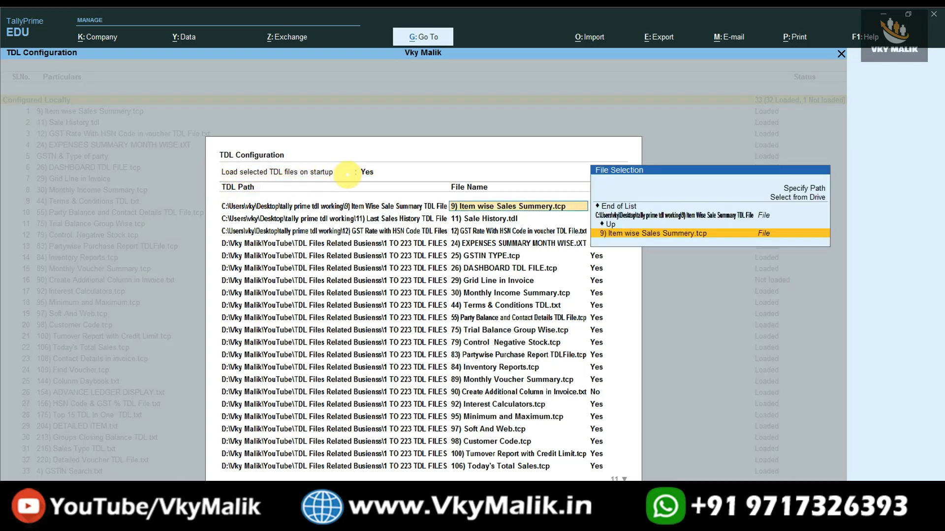
pyautogui.press('Return')
pyautogui.press('Return')
pyautogui.press('Return')
pyautogui.press('Return')
pyautogui.press('Return')
pyautogui.press('Return')
pyautogui.press('Return')
pyautogui.press('Return')
pyautogui.press('Return')
pyautogui.press('Return')
pyautogui.press('Return')
pyautogui.press('Return')
pyautogui.press('Return')
pyautogui.press('Return')
pyautogui.press('Return')
pyautogui.press('Return')
pyautogui.press('Return')
pyautogui.press('Return')
pyautogui.press('Return')
pyautogui.press('Return')
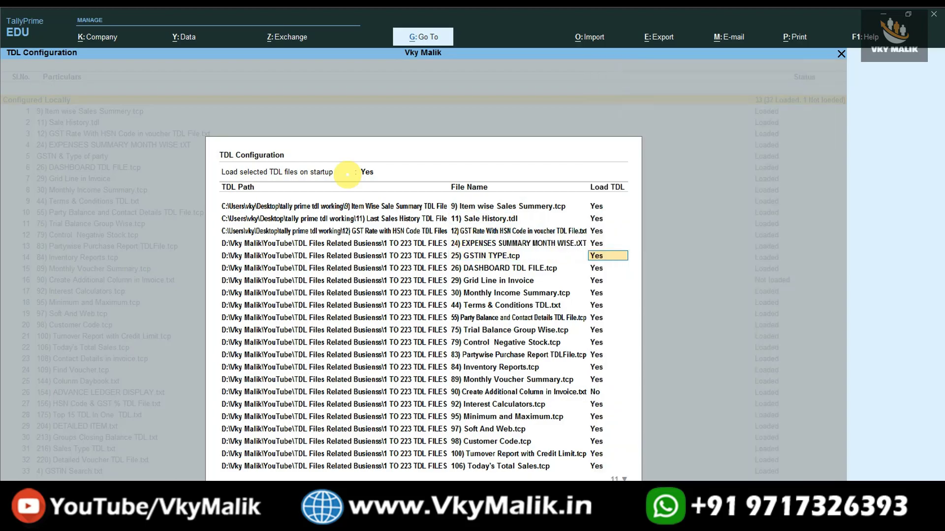
pyautogui.press('Return')
pyautogui.press('Return')
pyautogui.press('Return')
pyautogui.press('Return')
pyautogui.press('Return')
pyautogui.press('Return')
pyautogui.press('Return')
pyautogui.press('Return')
pyautogui.press('Return')
pyautogui.press('Return')
pyautogui.press('Return')
pyautogui.press('Return')
pyautogui.press('Return')
pyautogui.press('Return')
pyautogui.press('Return')
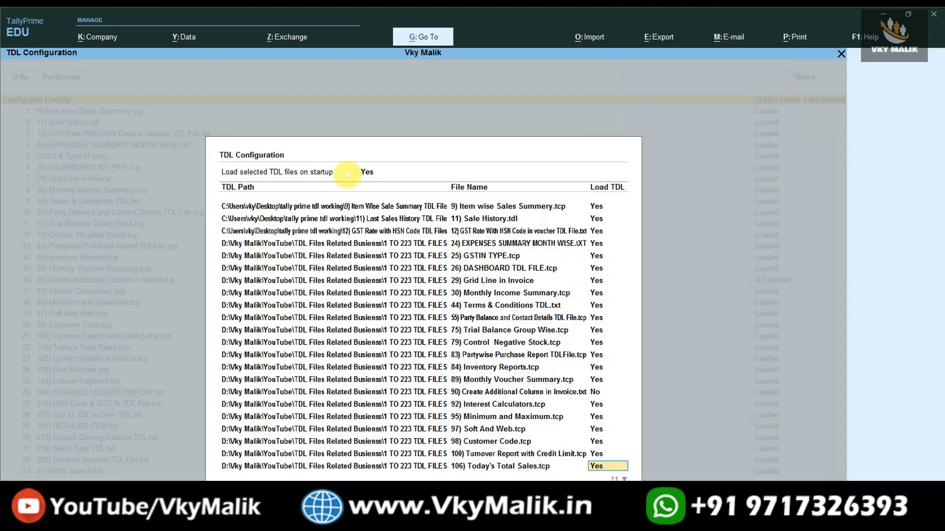
pyautogui.press('Return')
pyautogui.press('Return')
pyautogui.press('Return')
pyautogui.press('Return')
pyautogui.press('Return')
pyautogui.press('Return')
pyautogui.press('Return')
pyautogui.press('Return')
pyautogui.press('Return')
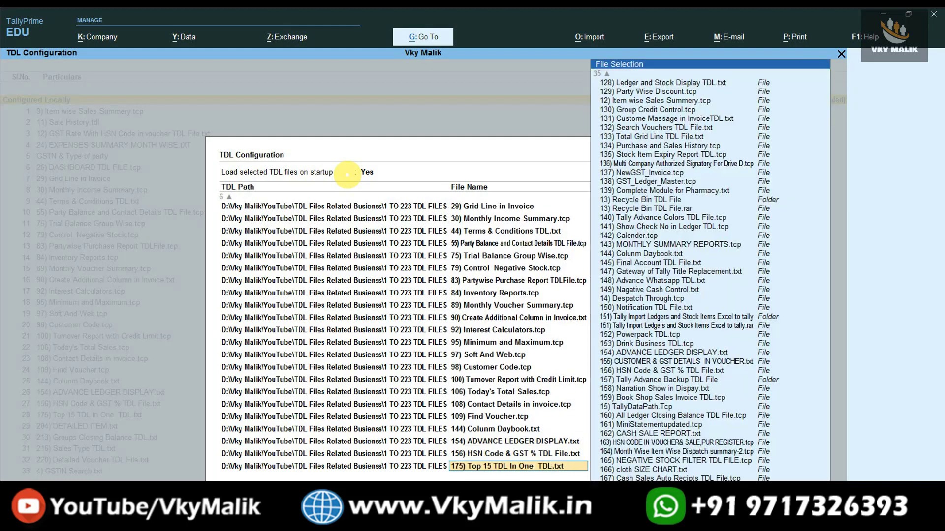
pyautogui.press('Return')
pyautogui.press('Return')
pyautogui.press('Return')
pyautogui.press('Return')
pyautogui.press('Return')
pyautogui.press('Return')
pyautogui.press('Return')
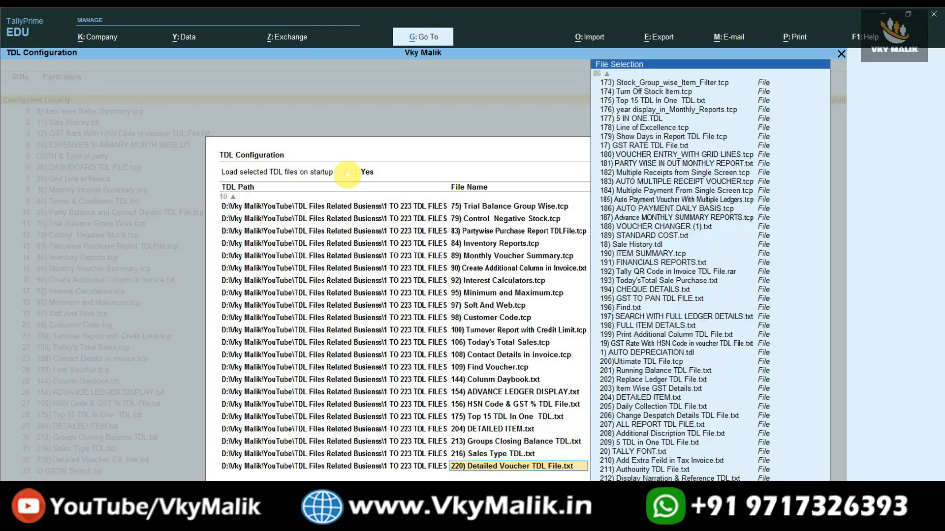
pyautogui.press('Return')
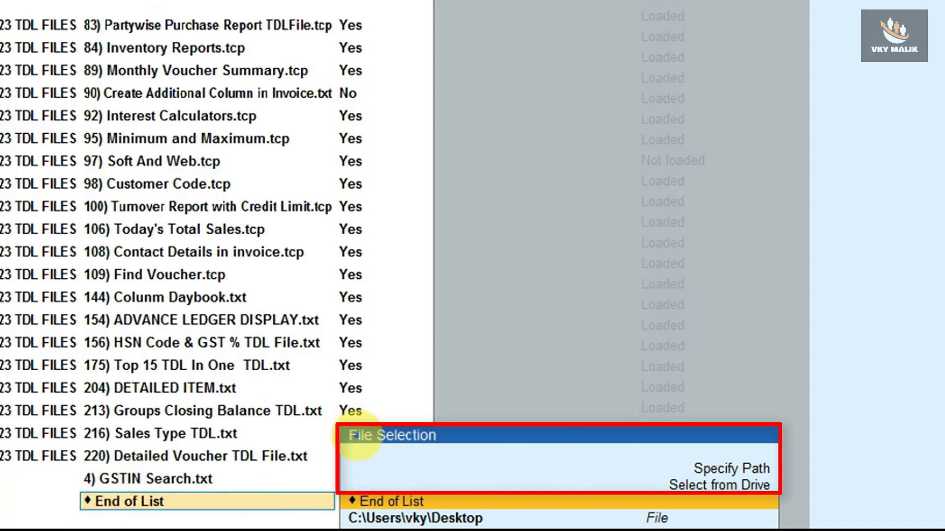
# Add Advance Balance Sheet TDL File.tdl to the TDL list by specifying its copied file path.
pyautogui.press('Up')
pyautogui.press('Up')
pyautogui.press('Down')
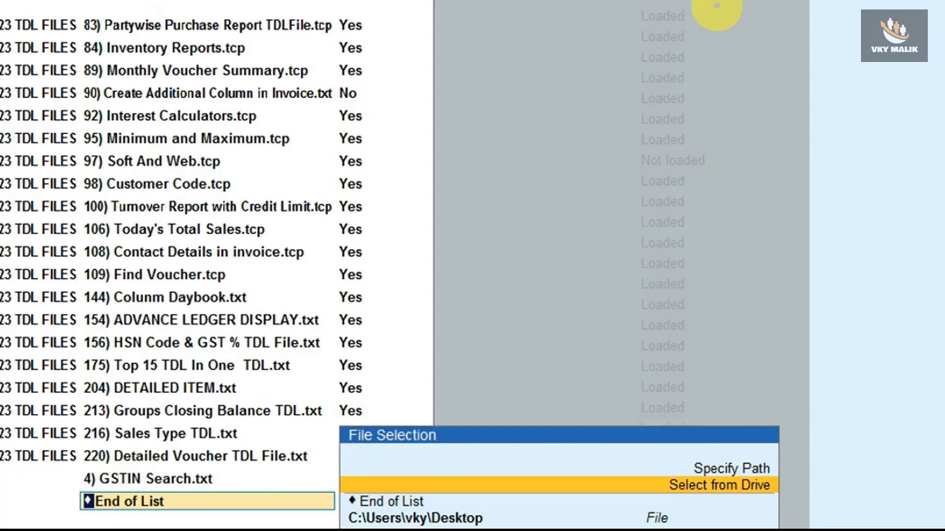
pyautogui.press('Up')
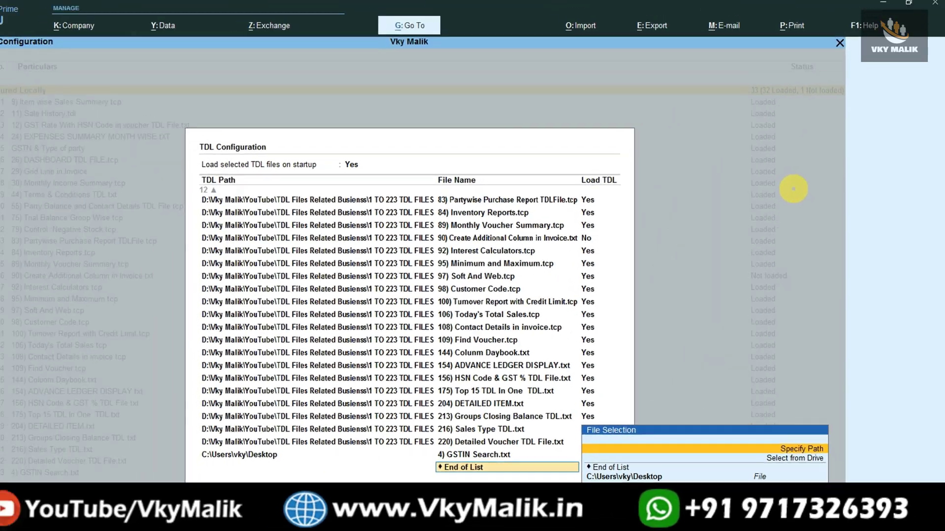
pyautogui.press('Return')
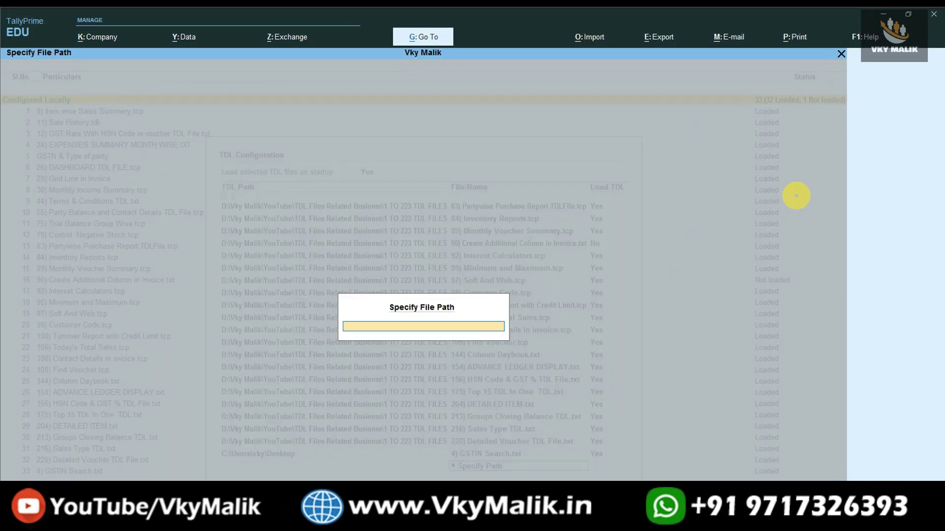
pyautogui.hotkey('ctrl', 'v')
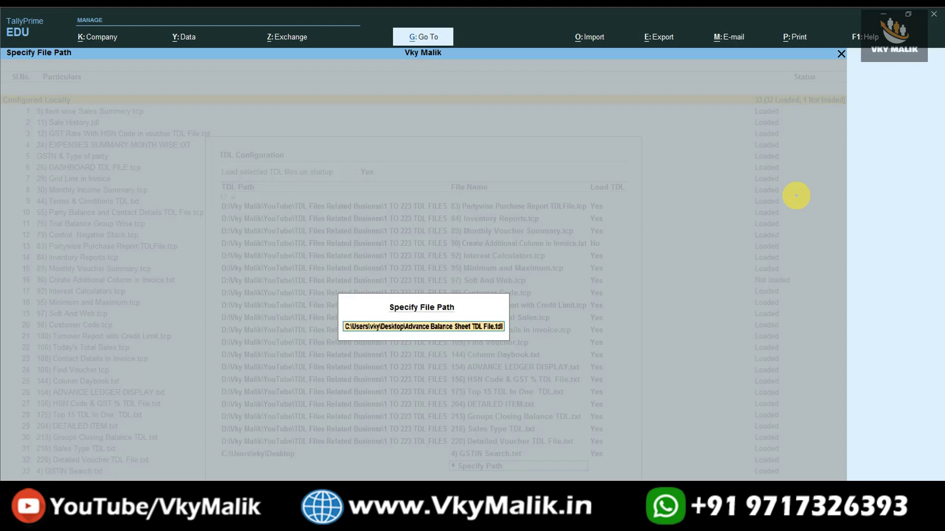
pyautogui.press('Return')
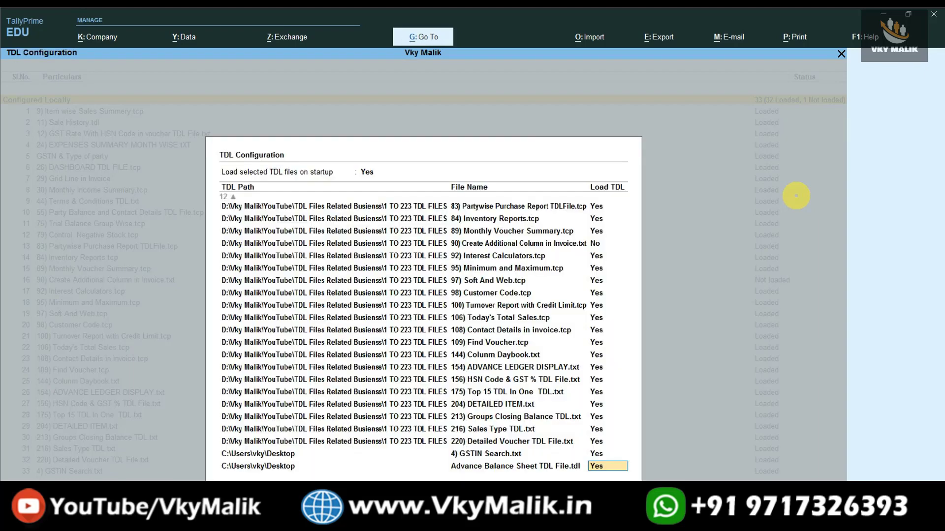
# Save the TDL configuration and highlight Advance Balance Sheet TDL File.tdl in the locally configured TDL list.
pyautogui.hotkey('ctrl', 'a')
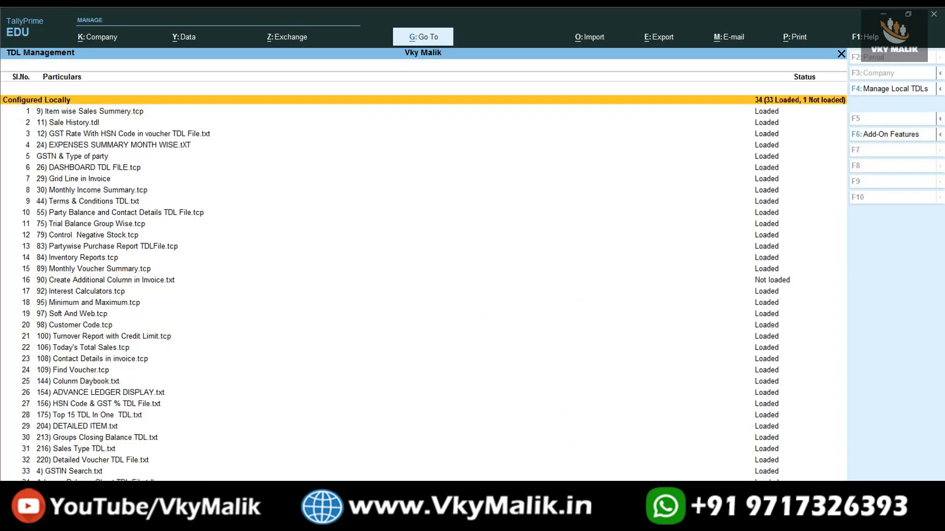
pyautogui.click(98, 480)
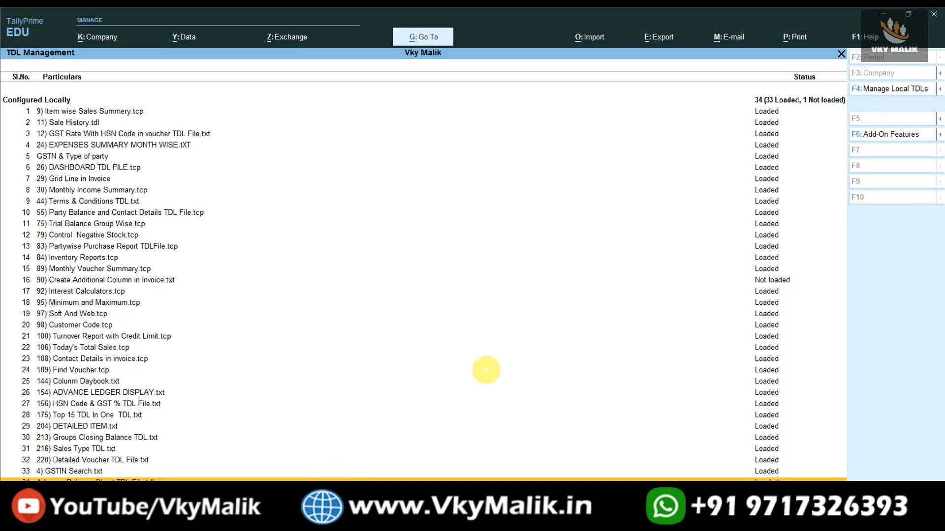
# Return to the Gateway of Tally, open the Balance Sheet and expand it to the detailed ledger-wise view.
pyautogui.press('Escape')
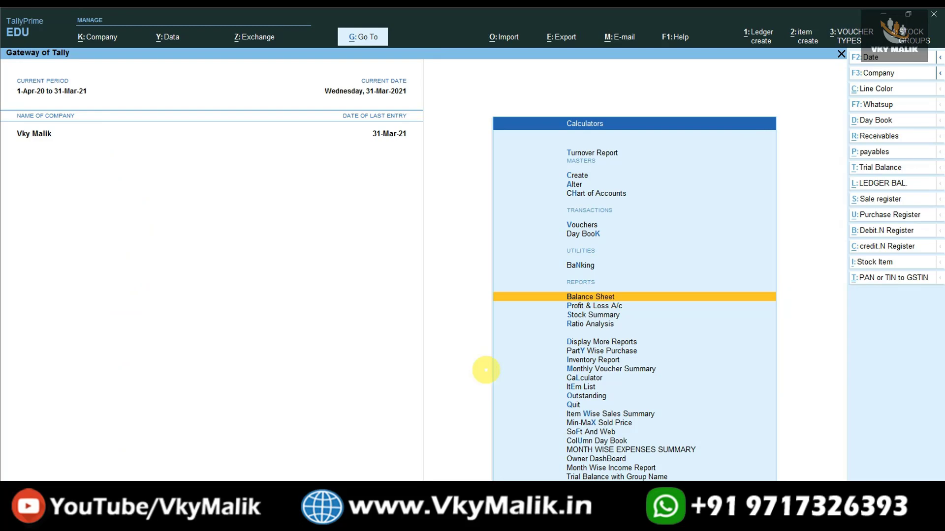
pyautogui.press('Return')
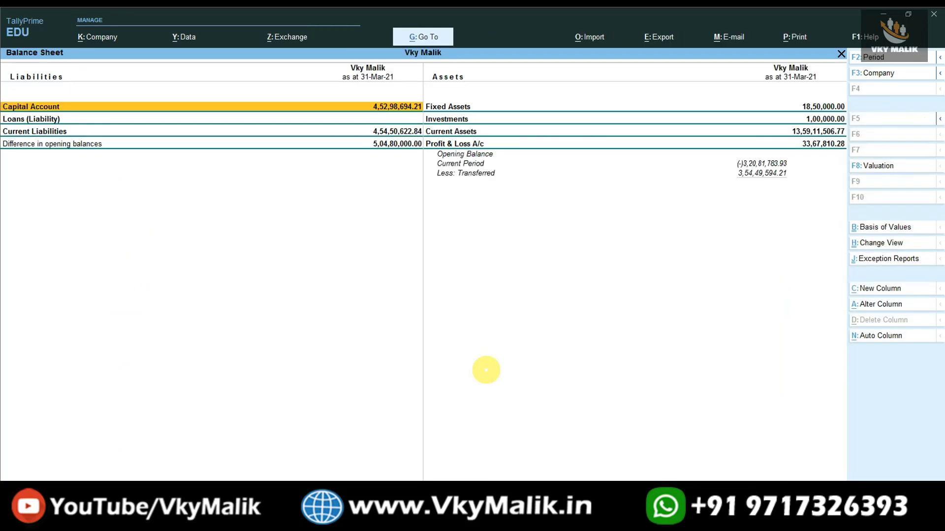
pyautogui.hotkey('alt', 'F5')
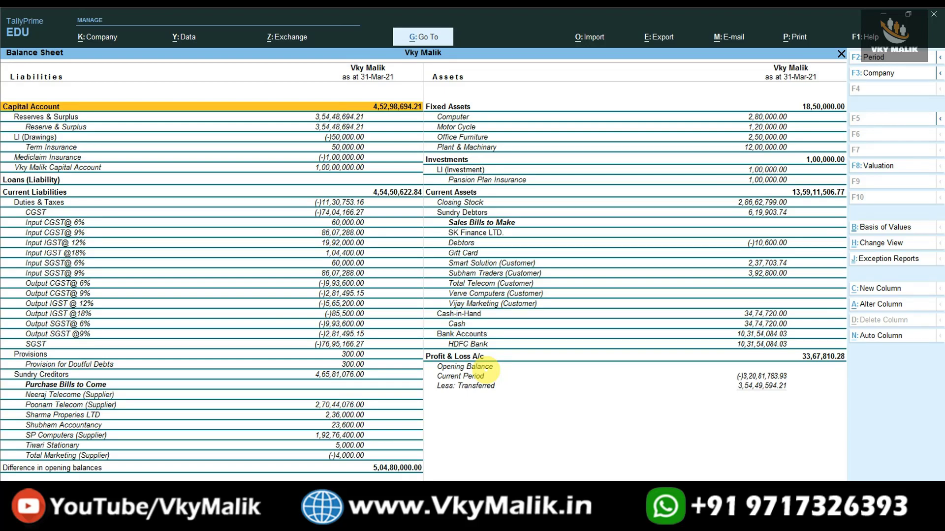
# On the assets side, examine the ledgers under Sundry Debtors, Cash-in-Hand and Bank Accounts down to HDFC Bank.
pyautogui.press('Right')
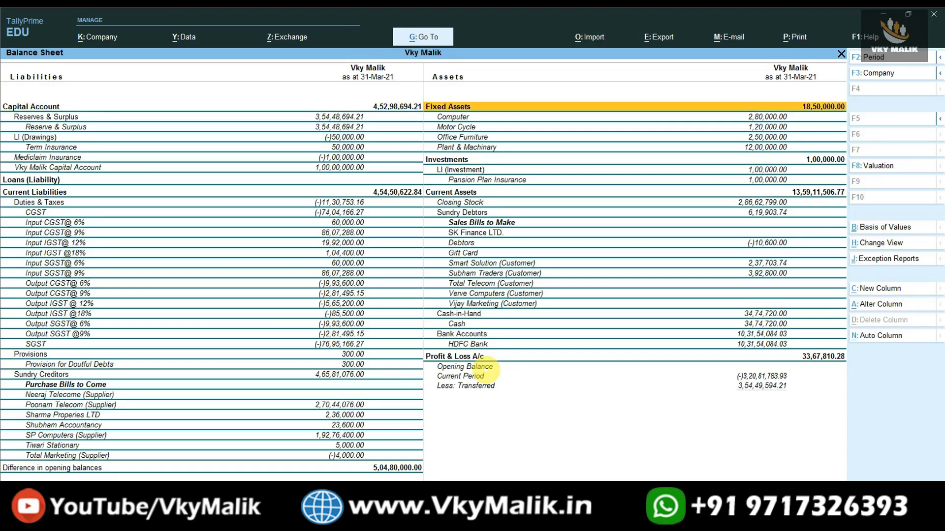
pyautogui.press('Down')
pyautogui.press('Down')
pyautogui.press('Down')
pyautogui.press('Down')
pyautogui.press('Down')
pyautogui.press('Down')
pyautogui.press('Down')
pyautogui.press('Down')
pyautogui.press('Down')
pyautogui.press('Down')
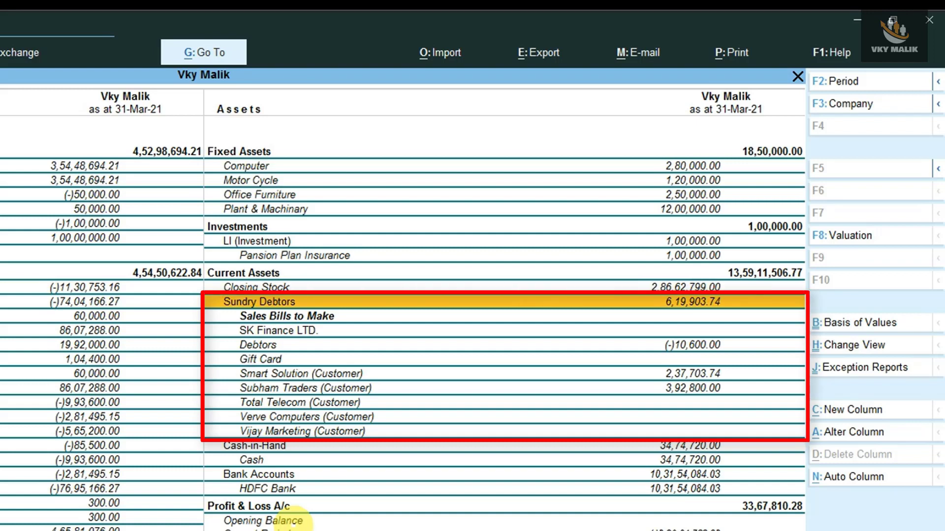
pyautogui.press('Down')
pyautogui.press('Down')
pyautogui.press('Down')
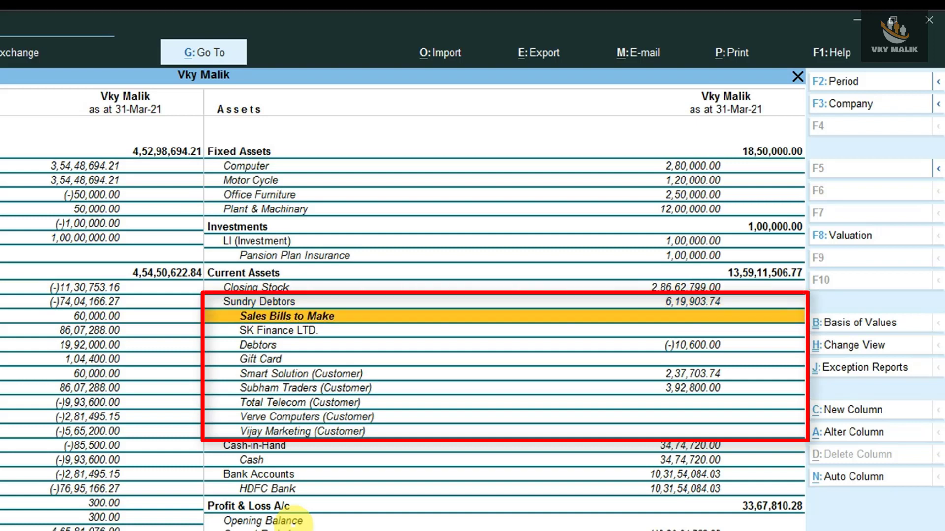
pyautogui.press('Up')
pyautogui.press('Up')
pyautogui.press('Down')
pyautogui.press('Down')
pyautogui.press('Down')
pyautogui.press('Down')
pyautogui.press('Down')
pyautogui.press('Down')
pyautogui.press('Down')
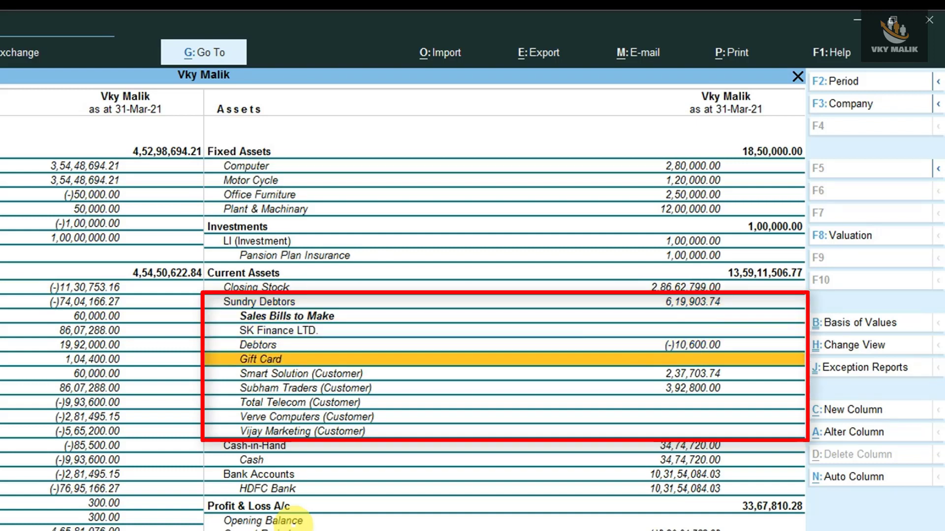
pyautogui.press('Down')
pyautogui.press('Down')
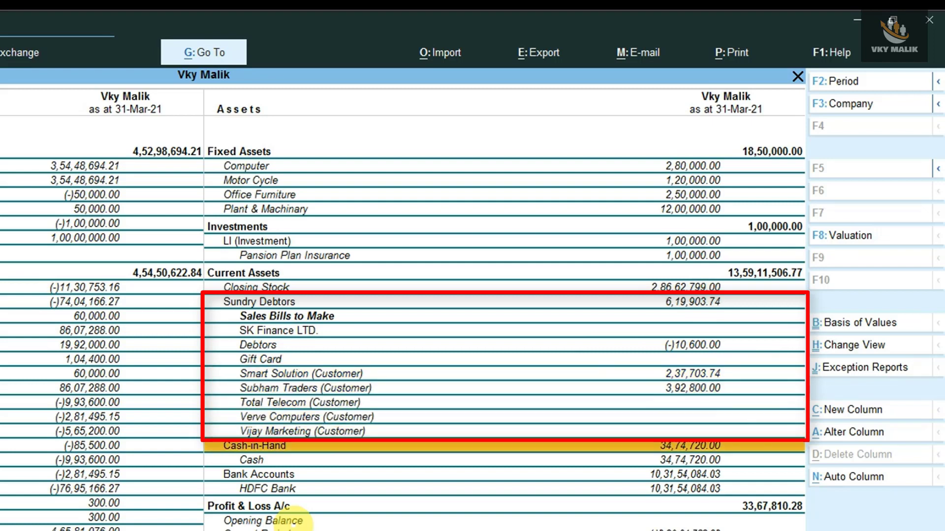
pyautogui.press('Down')
pyautogui.press('Down')
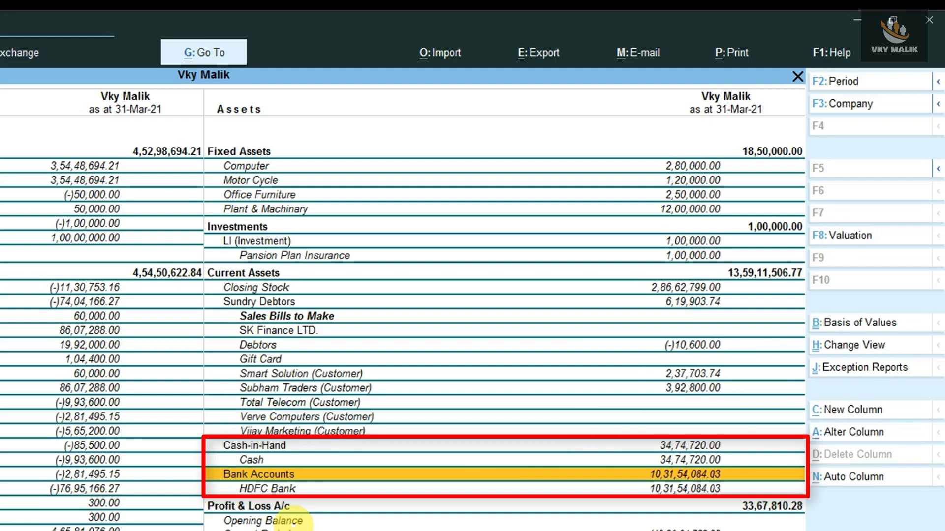
pyautogui.press('Down')
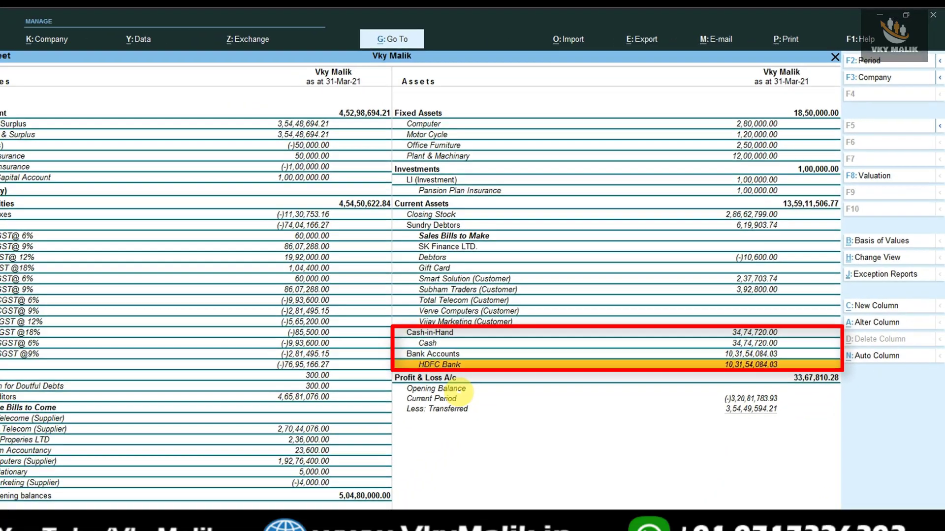
# Go back up the assets and examine LI (Investment) and Pansion Plan Insurance under Investments.
pyautogui.press('Up')
pyautogui.press('Up')
pyautogui.press('Up')
pyautogui.press('Up')
pyautogui.press('Up')
pyautogui.press('Up')
pyautogui.press('Up')
pyautogui.press('Up')
pyautogui.press('Up')
pyautogui.press('Up')
pyautogui.press('Up')
pyautogui.press('Up')
pyautogui.press('Up')
pyautogui.press('Up')
pyautogui.press('Up')
pyautogui.press('Up')
pyautogui.press('Up')
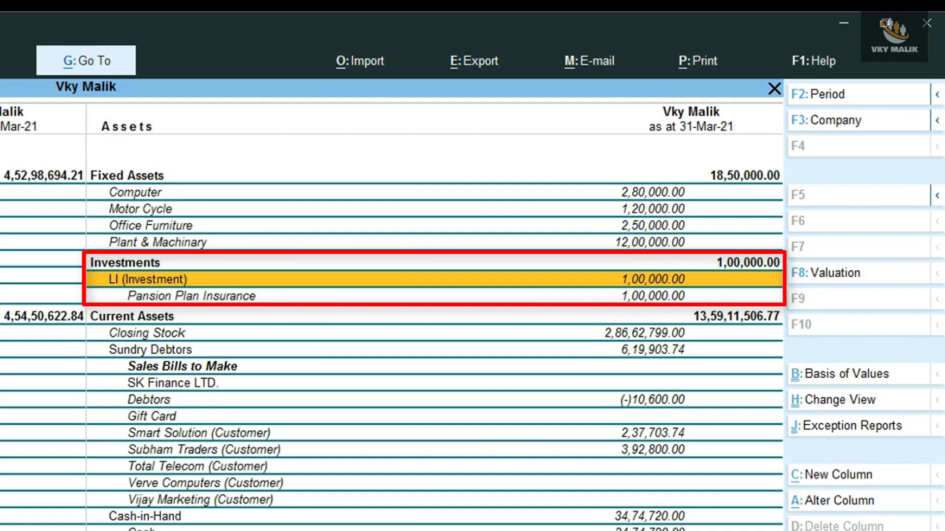
pyautogui.press('Down')
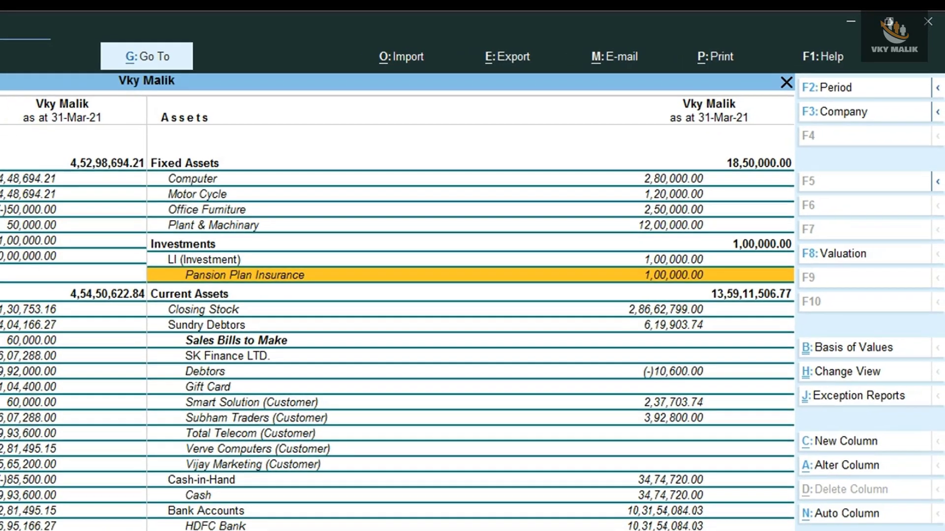
# On the liabilities side, examine the Capital Account entries and the CGST, SGST and IGST ledgers under Duties & Taxes.
pyautogui.press('Left')
pyautogui.press('Up')
pyautogui.press('Up')
pyautogui.press('Up')
pyautogui.press('Up')
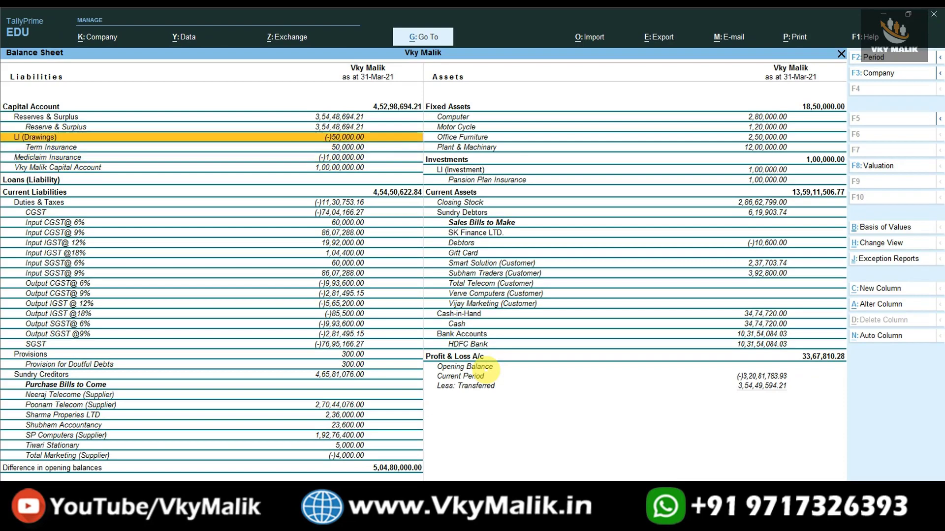
pyautogui.press('Down')
pyautogui.press('Down')
pyautogui.press('Down')
pyautogui.press('Down')
pyautogui.press('Down')
pyautogui.press('Down')
pyautogui.press('Down')
pyautogui.press('Down')
pyautogui.press('Down')
pyautogui.press('Down')
pyautogui.press('Down')
pyautogui.press('Down')
pyautogui.press('Down')
pyautogui.press('Down')
pyautogui.press('Up')
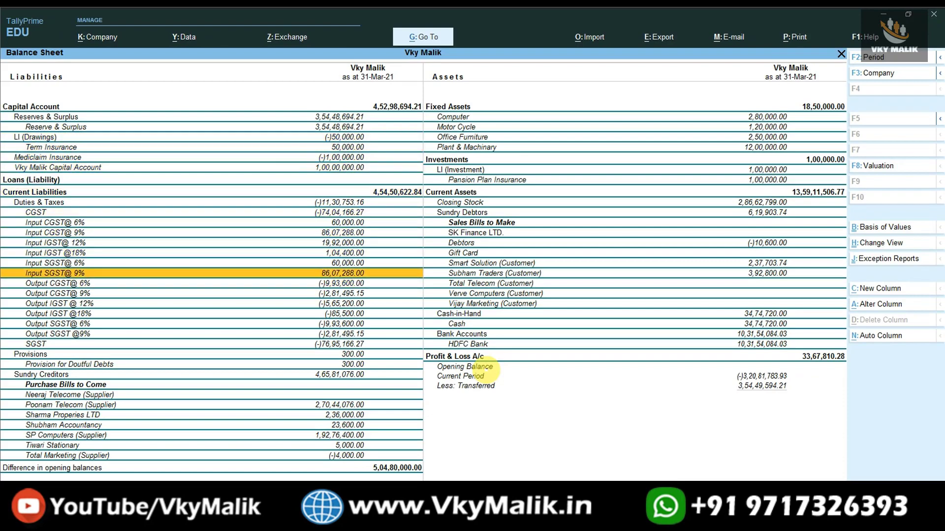
pyautogui.press('Up')
pyautogui.press('Up')
pyautogui.press('Up')
pyautogui.press('Up')
pyautogui.press('Up')
pyautogui.press('Up')
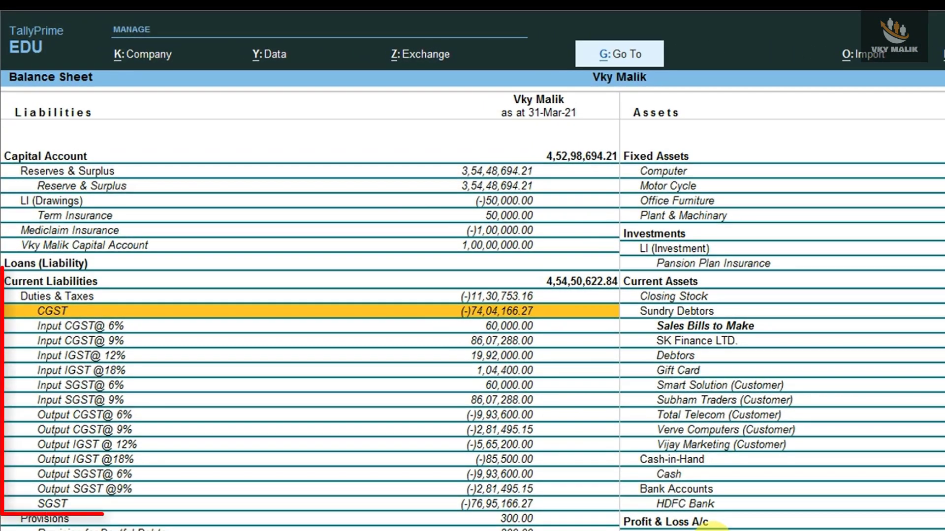
pyautogui.press('Down')
pyautogui.press('Down')
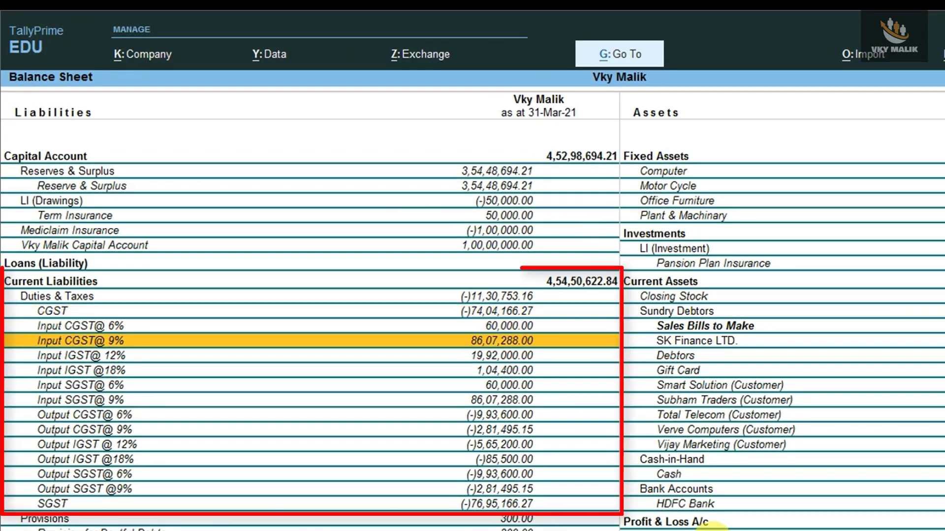
pyautogui.press('Down')
pyautogui.press('Down')
pyautogui.press('Down')
pyautogui.press('Down')
pyautogui.press('Down')
pyautogui.press('Down')
pyautogui.press('Down')
pyautogui.press('Down')
pyautogui.press('Down')
pyautogui.press('Down')
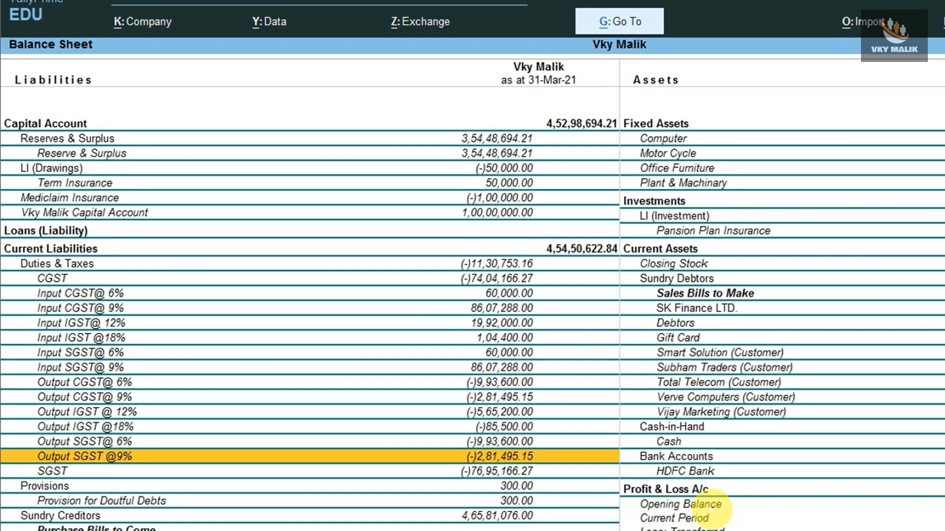
# Examine the Provisions entry and the individual supplier ledgers listed under Sundry Creditors.
pyautogui.press('Down')
pyautogui.press('Down')
pyautogui.press('Down')
pyautogui.press('Down')
pyautogui.press('Down')
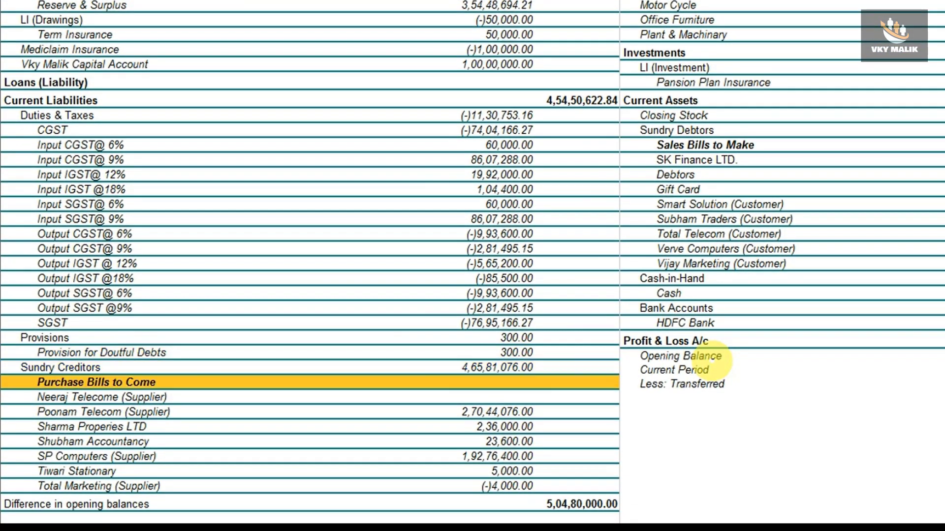
pyautogui.press('Up')
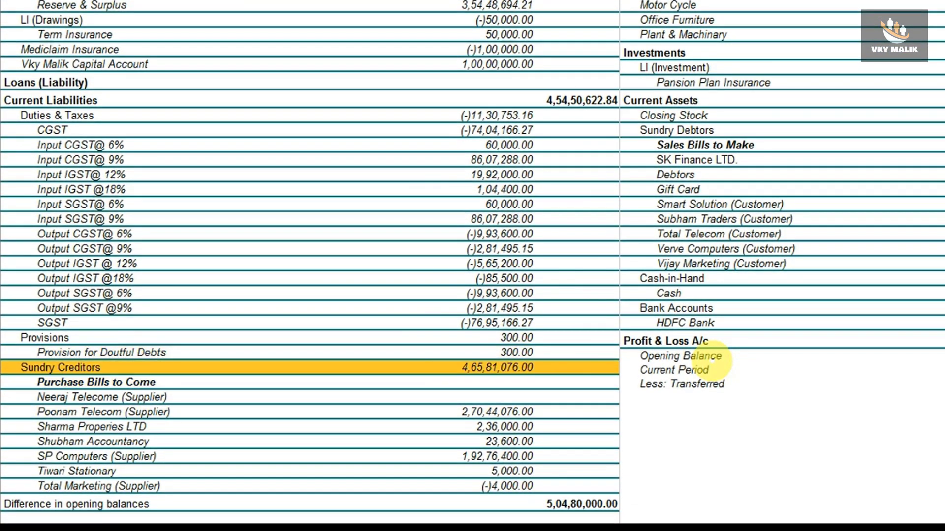
pyautogui.press('Down')
pyautogui.press('Down')
pyautogui.press('Down')
pyautogui.press('Down')
pyautogui.press('Down')
pyautogui.press('Down')
pyautogui.press('Down')
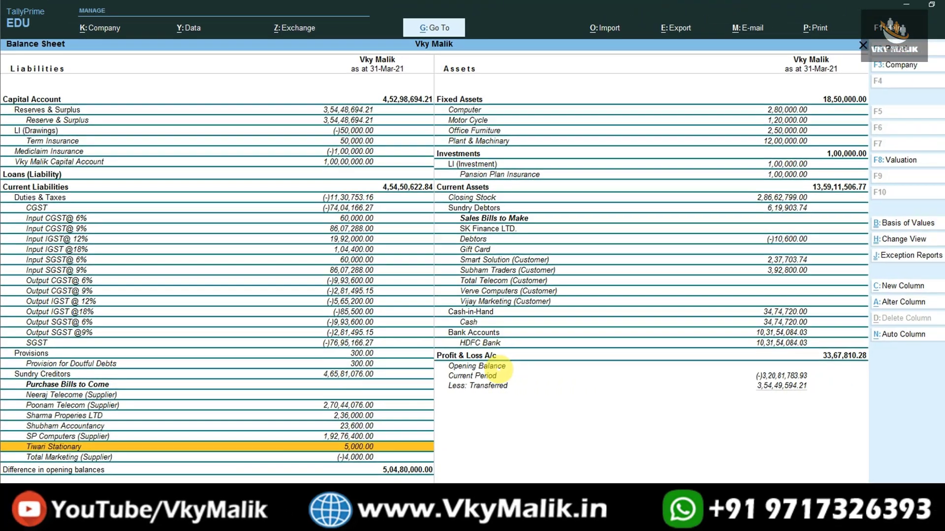
# Go back up through the liabilities to the Reserves & Surplus row under Capital Account.
pyautogui.press('Up')
pyautogui.press('Up')
pyautogui.press('Up')
pyautogui.press('Up')
pyautogui.press('Up')
pyautogui.press('Up')
pyautogui.press('Up')
pyautogui.press('Up')
pyautogui.press('Up')
pyautogui.press('Up')
pyautogui.press('Up')
pyautogui.press('Up')
pyautogui.press('Up')
pyautogui.press('Up')
pyautogui.press('Up')
pyautogui.press('Up')
pyautogui.press('Up')
pyautogui.press('Up')
pyautogui.press('Up')
pyautogui.press('Up')
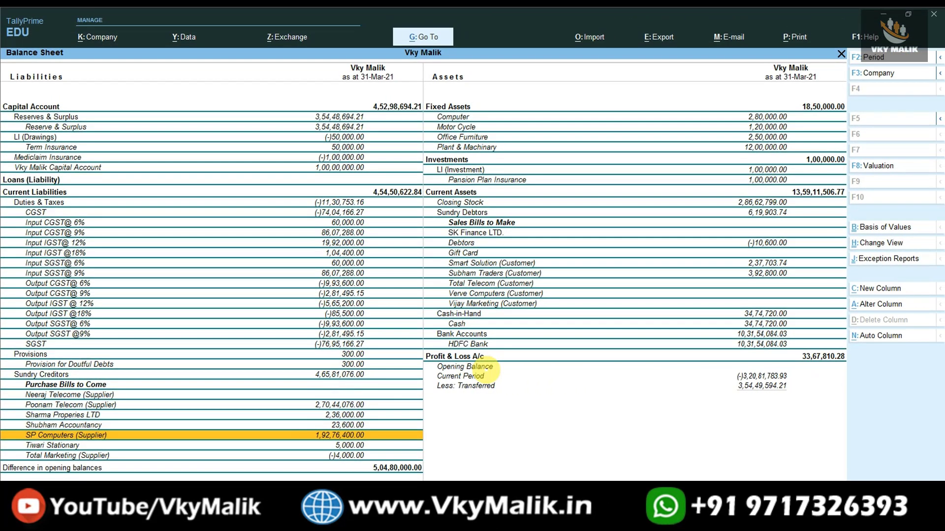
pyautogui.press('Up')
pyautogui.press('Up')
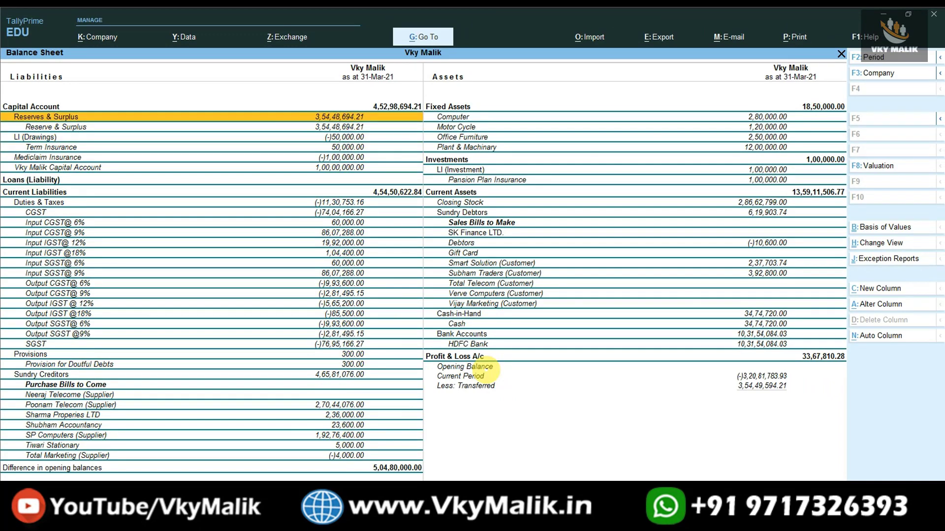
# Preview the detailed Balance Sheet printout, enlarge it for reading, and return to the Gateway of Tally without printing.
pyautogui.hotkey('alt', 'p')
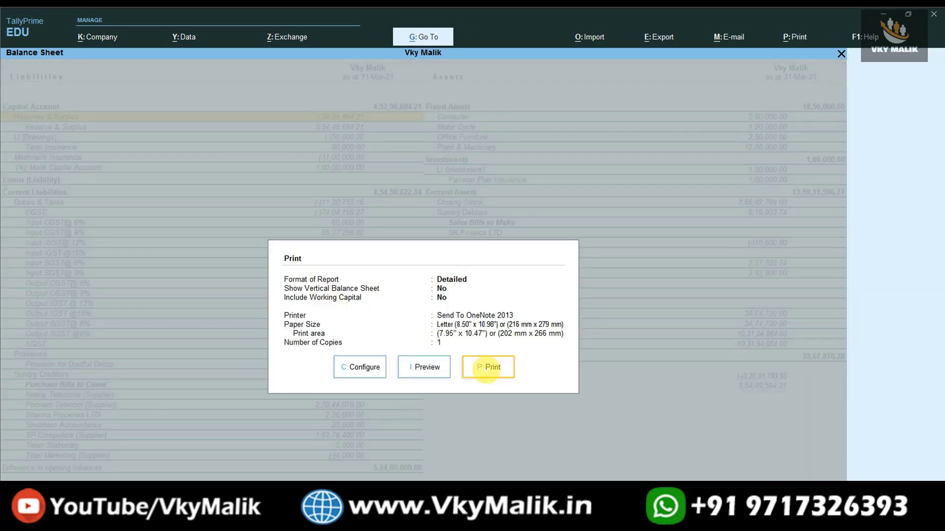
pyautogui.press('i')
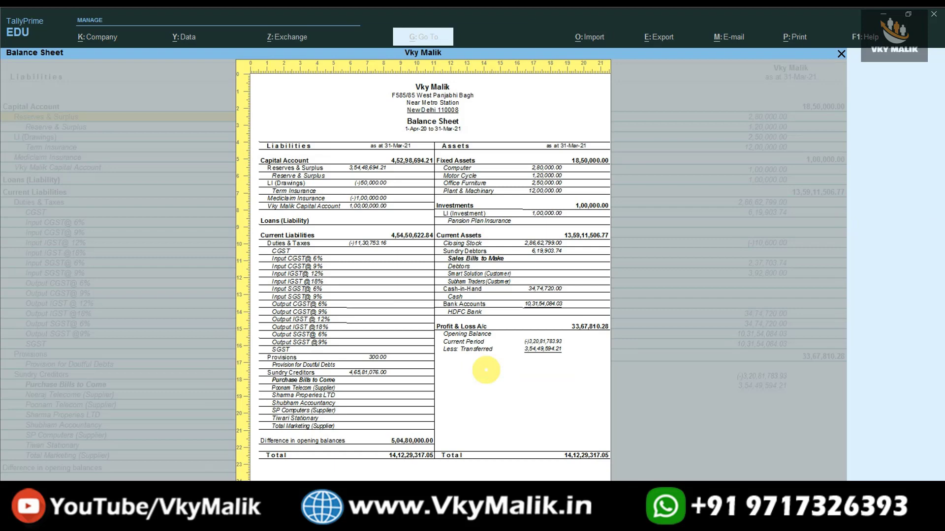
pyautogui.click(486, 370)
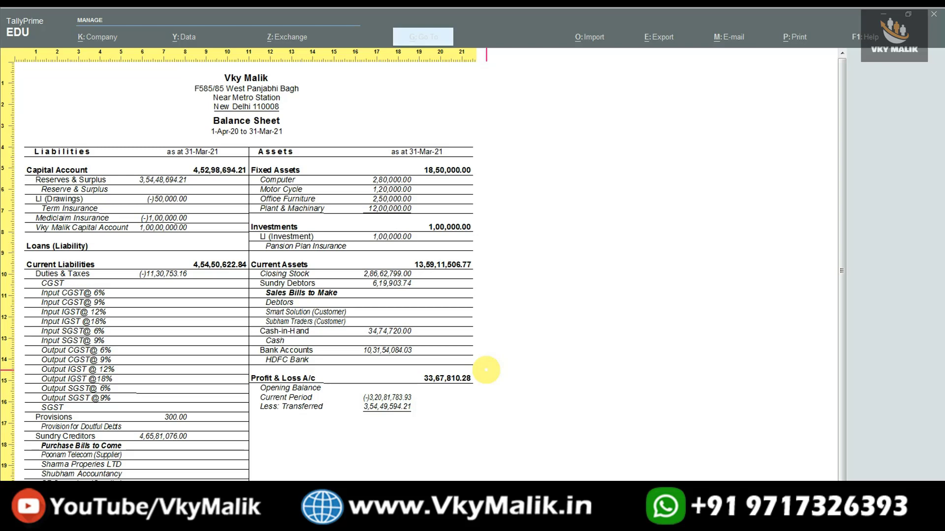
pyautogui.press('Escape')
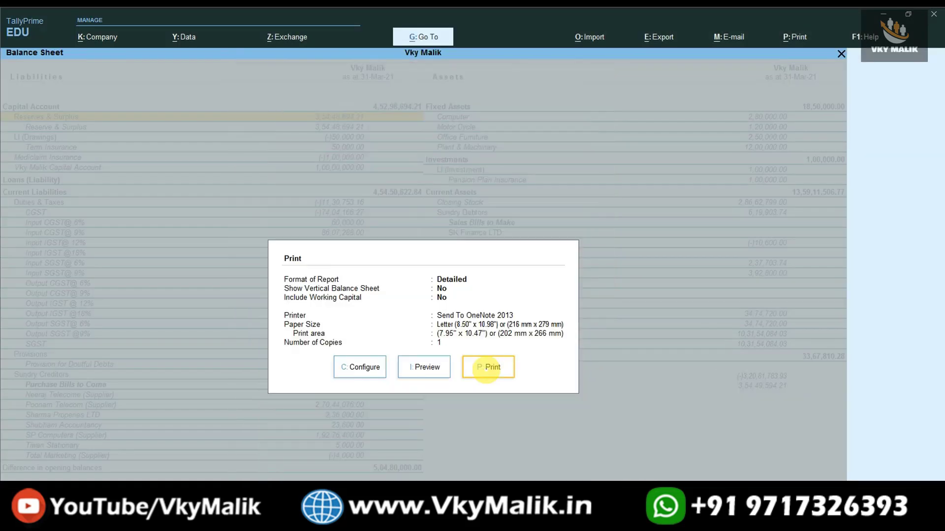
pyautogui.press('Escape')
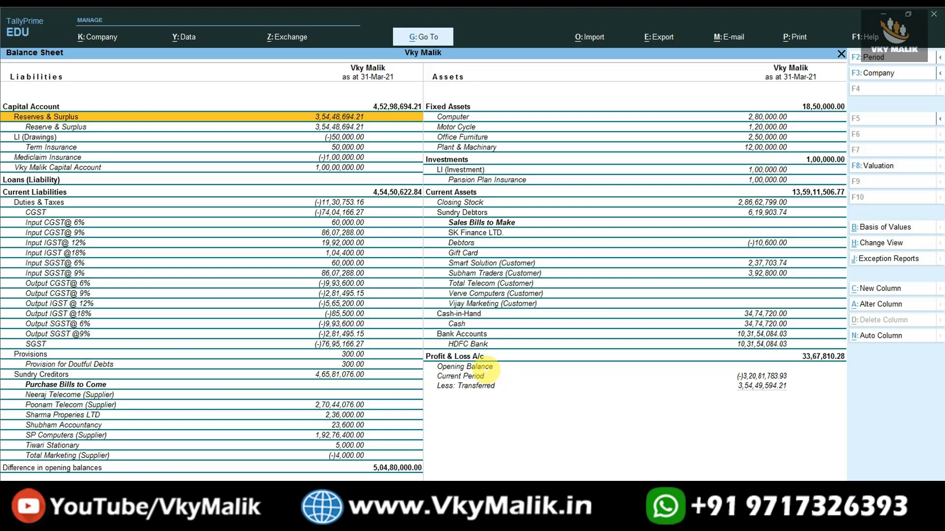
pyautogui.press('Escape')
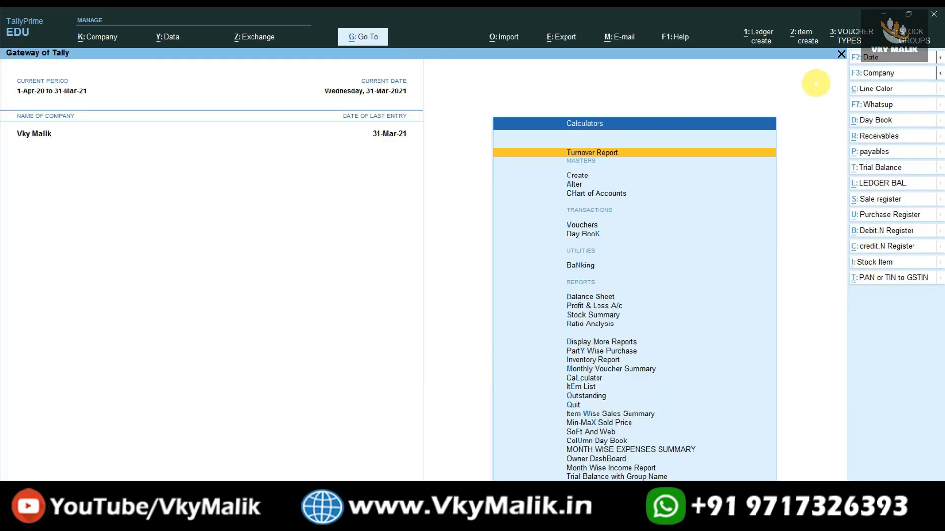
# Look through the Gateway of Tally entries from Turnover Report down to Month Wise Income Report.
pyautogui.press('Down')
pyautogui.press('Down')
pyautogui.press('Down')
pyautogui.press('Down')
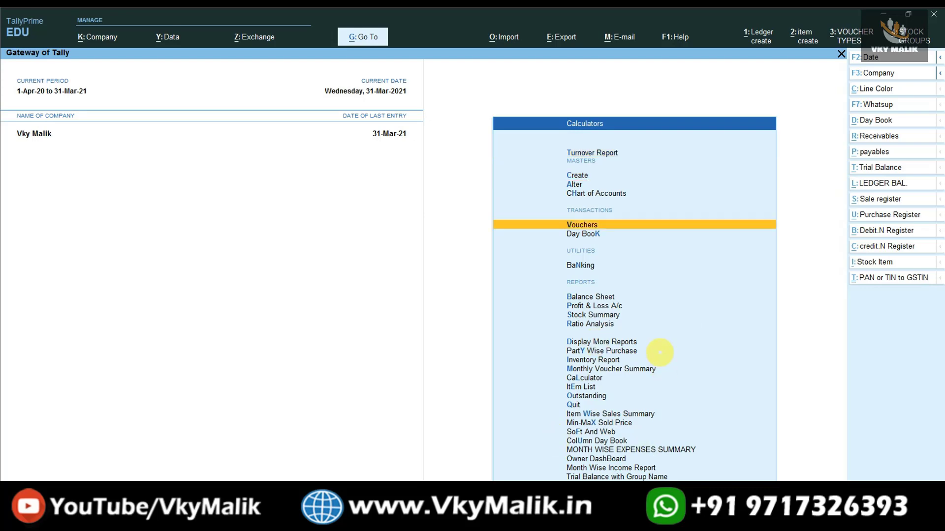
pyautogui.press('Down')
pyautogui.press('Down')
pyautogui.press('Down')
pyautogui.press('Down')
pyautogui.press('Down')
pyautogui.press('Down')
pyautogui.press('Down')
pyautogui.press('Down')
pyautogui.press('Down')
pyautogui.press('Down')
pyautogui.press('Down')
pyautogui.press('Down')
pyautogui.press('Down')
pyautogui.press('Down')
pyautogui.press('Down')
pyautogui.press('Down')
pyautogui.press('Down')
pyautogui.press('Down')
pyautogui.press('Down')
pyautogui.press('Down')
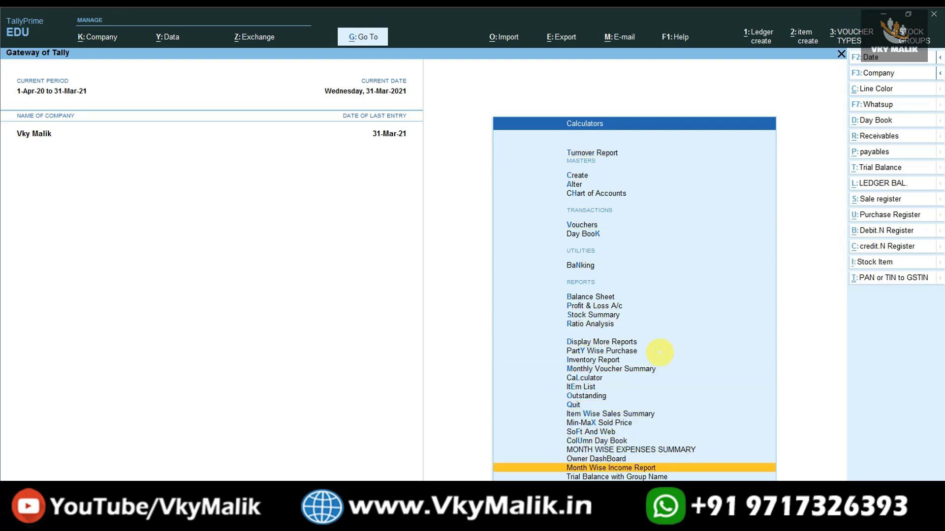
# Look back up through the Gateway of Tally entries from Month Wise Income Report past Vouchers to the Masters section.
pyautogui.press('Up')
pyautogui.press('Up')
pyautogui.press('Up')
pyautogui.press('Up')
pyautogui.press('Up')
pyautogui.press('Up')
pyautogui.press('Up')
pyautogui.press('Up')
pyautogui.press('Up')
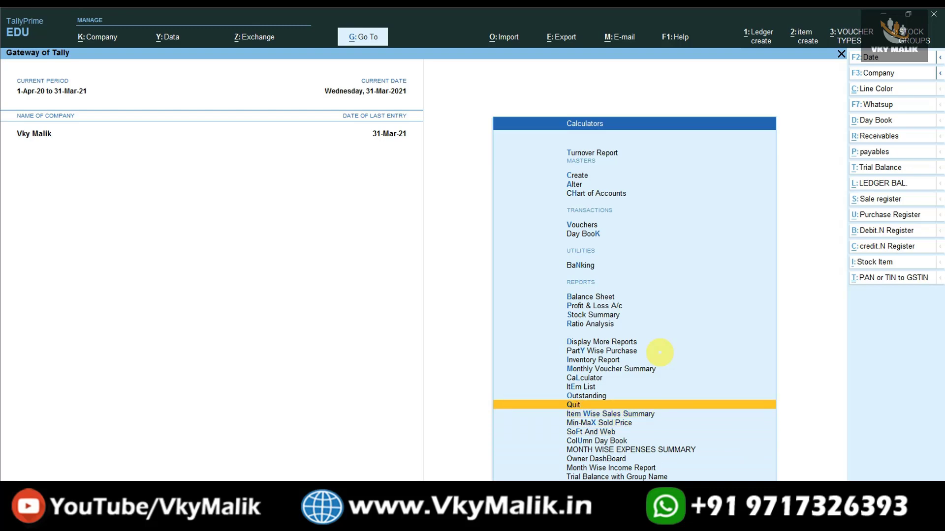
pyautogui.press('Up')
pyautogui.press('Up')
pyautogui.press('Up')
pyautogui.press('Up')
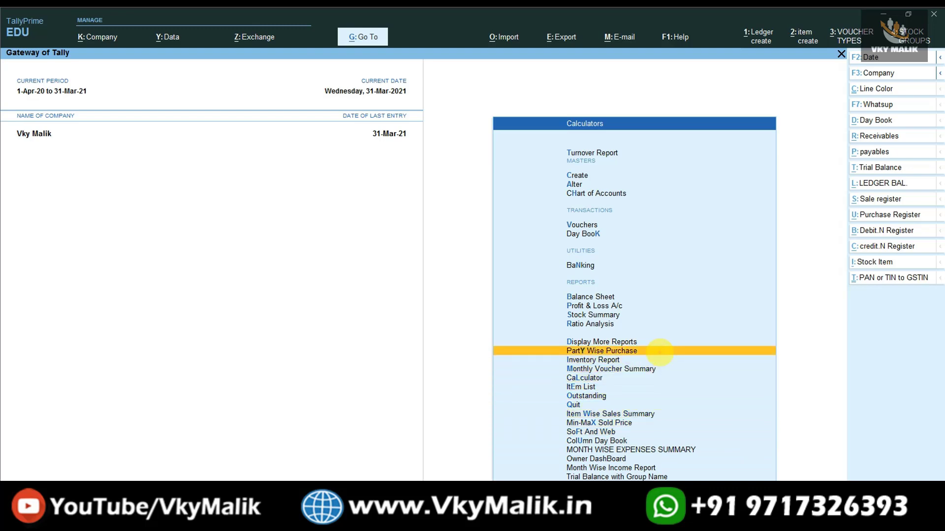
pyautogui.press('Up')
pyautogui.press('Up')
pyautogui.press('Up')
pyautogui.press('Up')
pyautogui.press('Up')
pyautogui.press('Up')
pyautogui.press('Up')
pyautogui.press('Up')
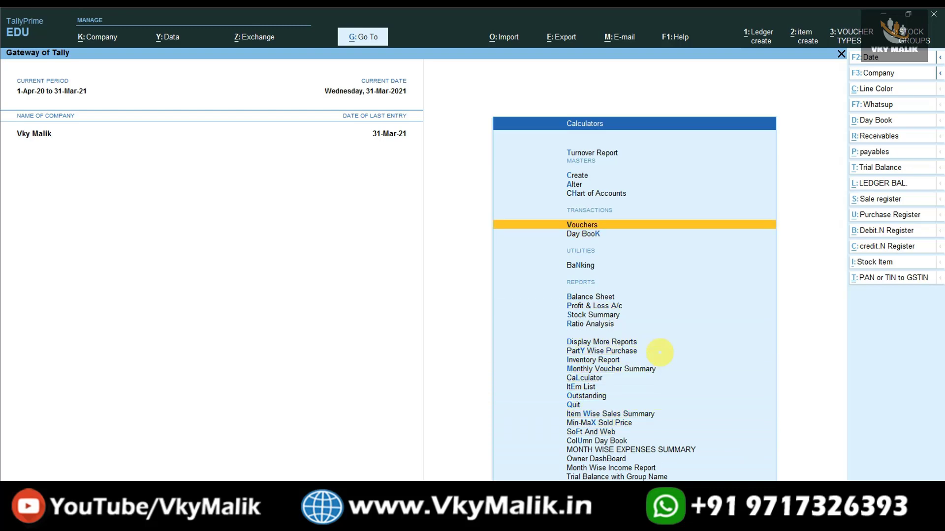
pyautogui.press('Up')
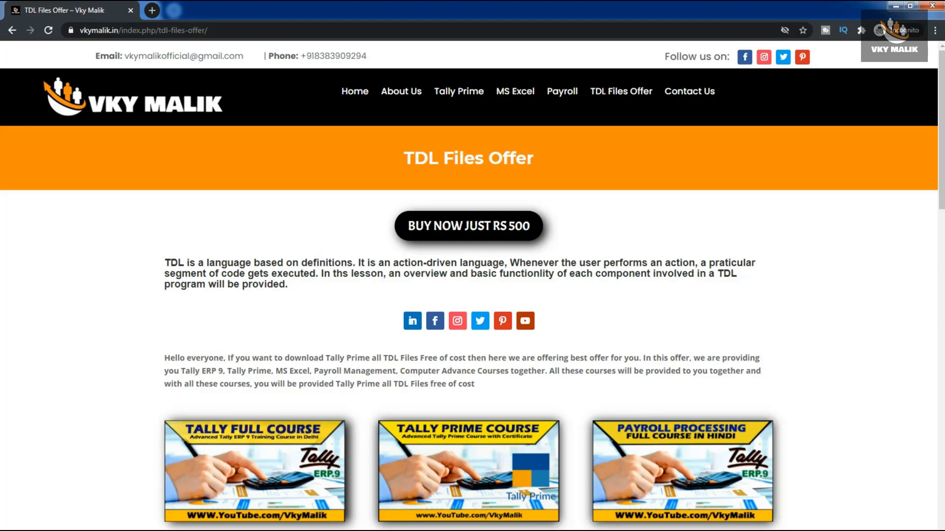
# Switch to the browser and review the TDL Files Offer page, covering the included courses, the Tally Prime TDL file list and the contact form.
pyautogui.scroll(-6, 472, 285)
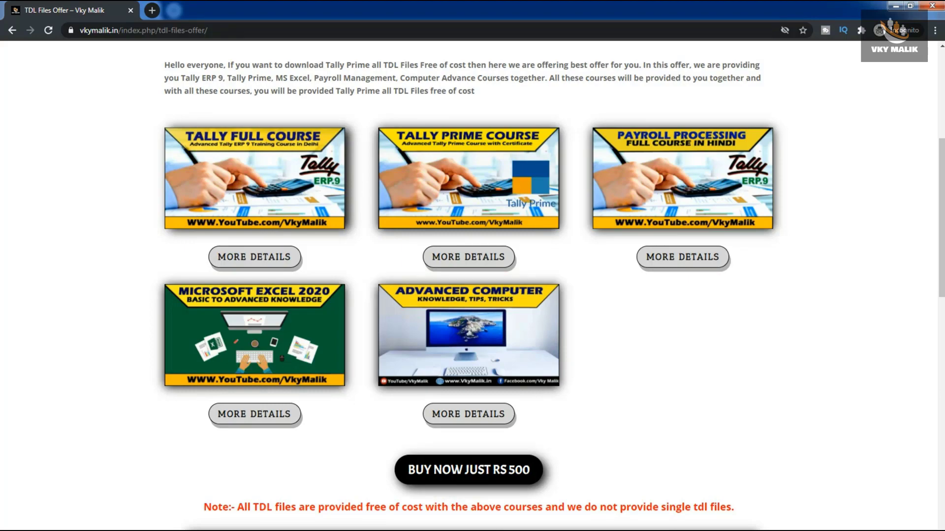
pyautogui.scroll(-8, 472, 285)
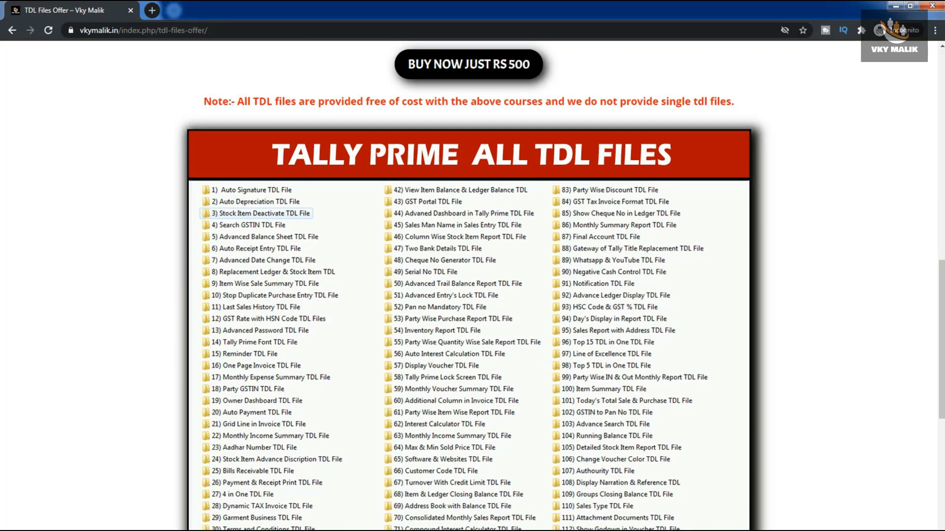
pyautogui.scroll(-10, 472, 285)
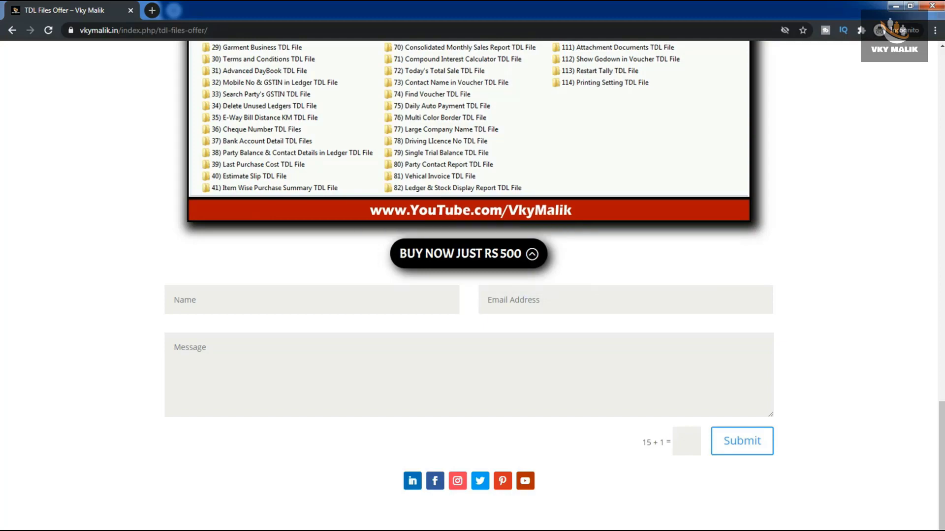
pyautogui.scroll(20, 469, 253)
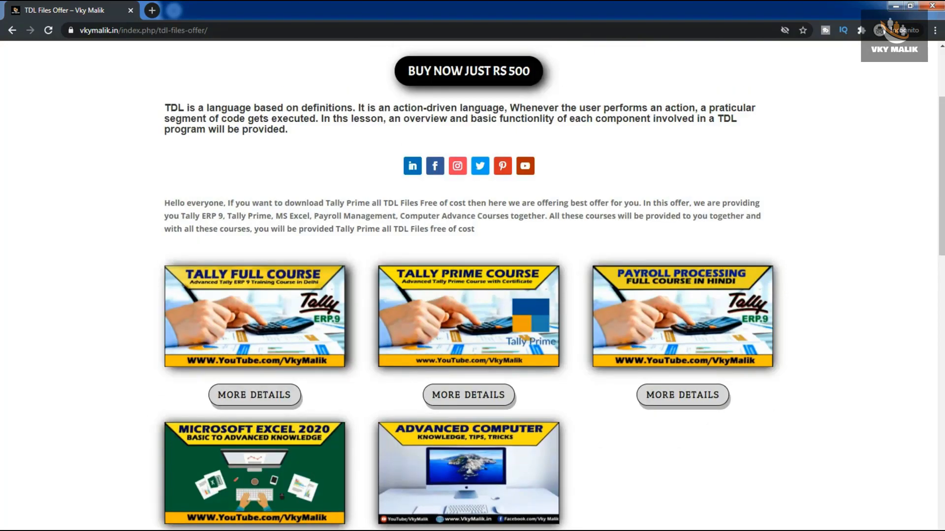
pyautogui.scroll(-2, 469, 285)
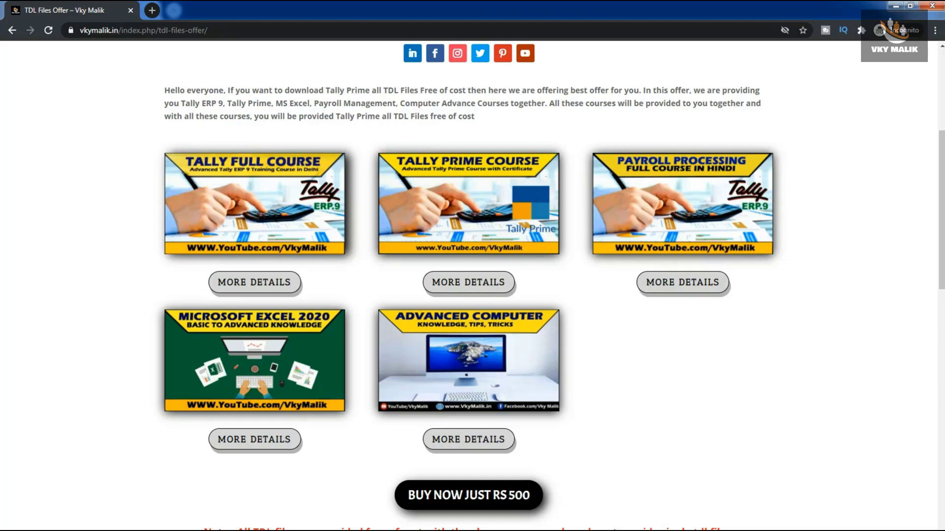
pyautogui.scroll(-20, 473, 286)
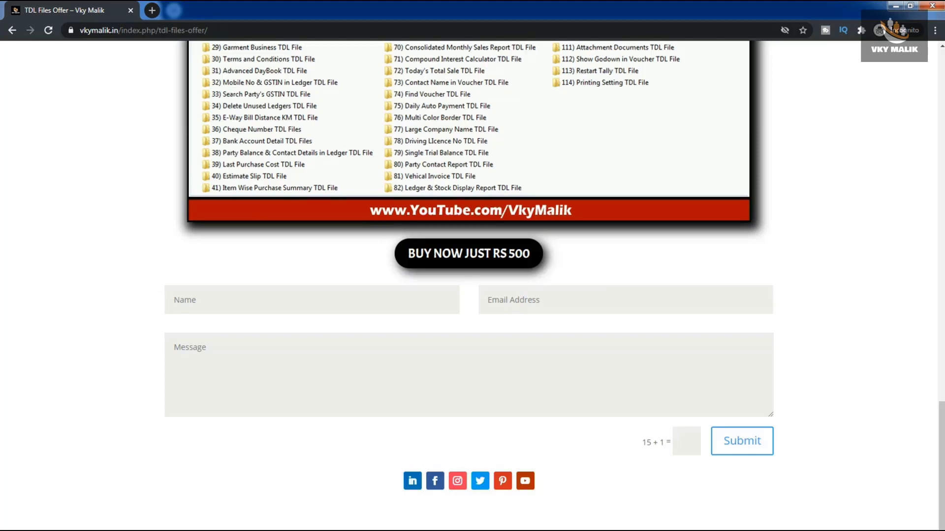
pyautogui.scroll(20, 467, 285)
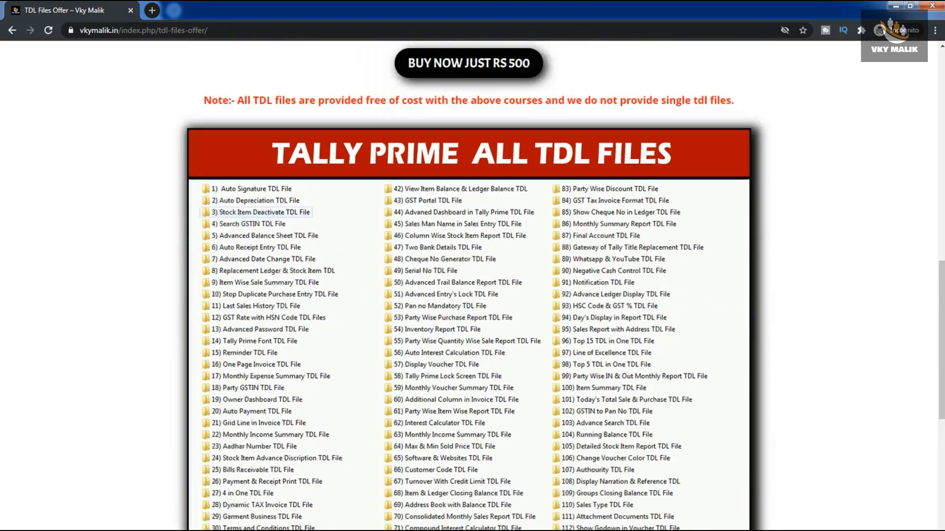
pyautogui.scroll(-3, 467, 285)
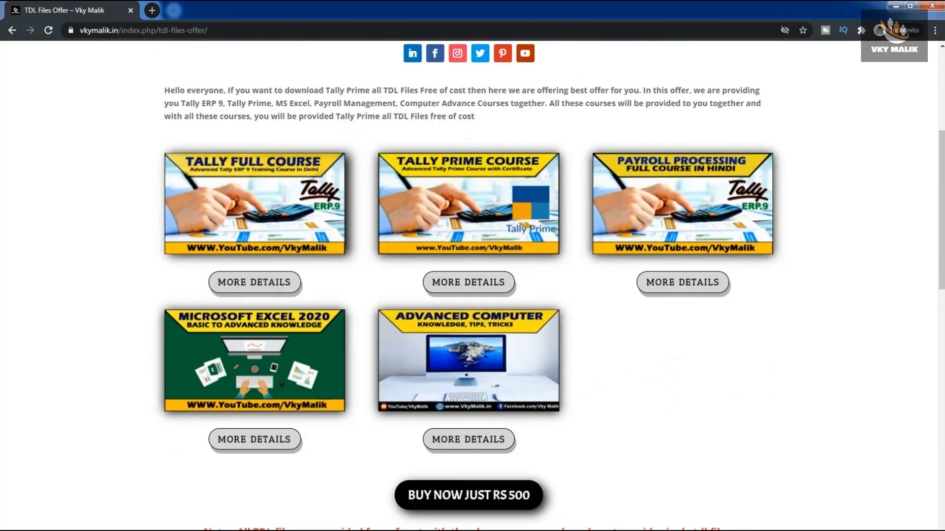